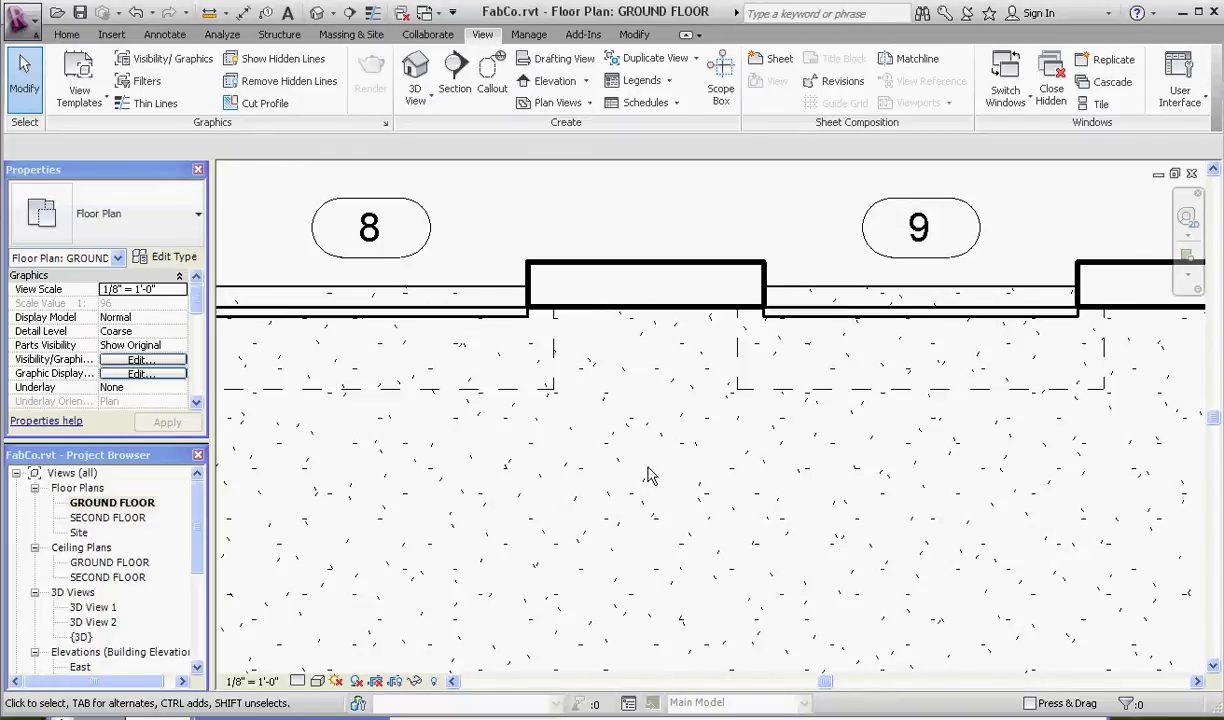
# Create a new Schedule/Quantities view with Doors chosen as the schedule category.
pyautogui.scroll(-5, 650, 475)
pyautogui.scroll(-5, 655, 427)
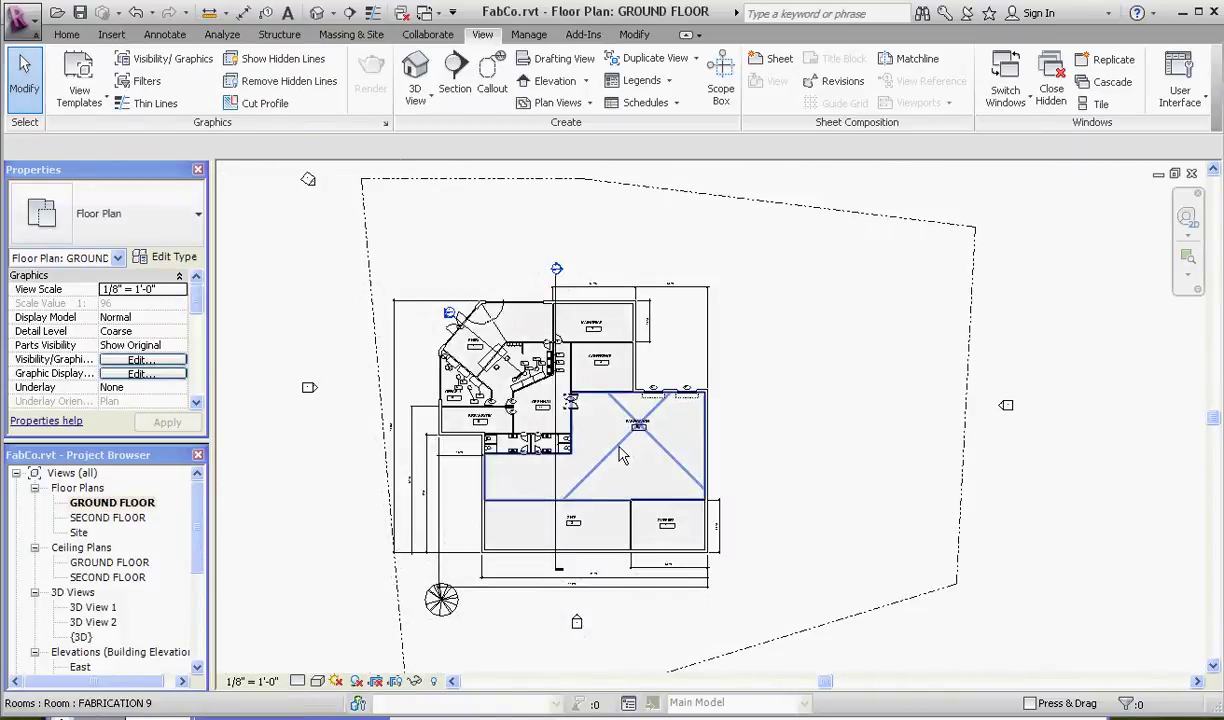
pyautogui.scroll(3, 623, 451)
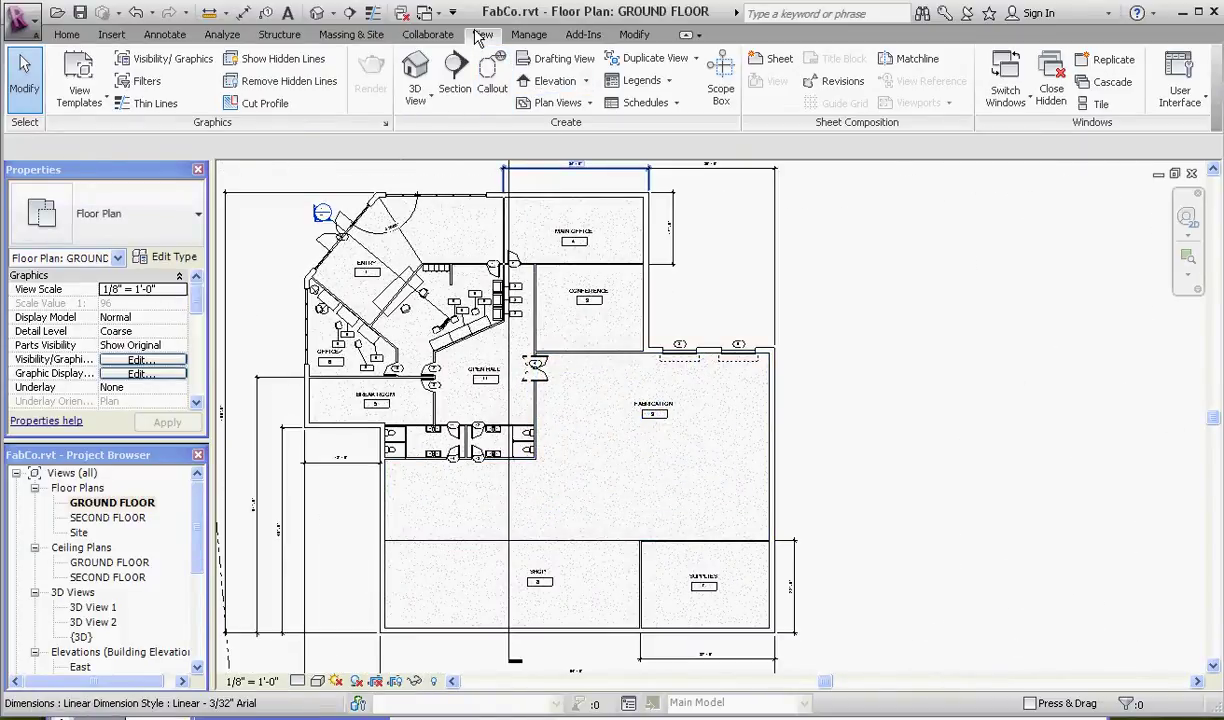
pyautogui.click(636, 108)
pyautogui.click(668, 134)
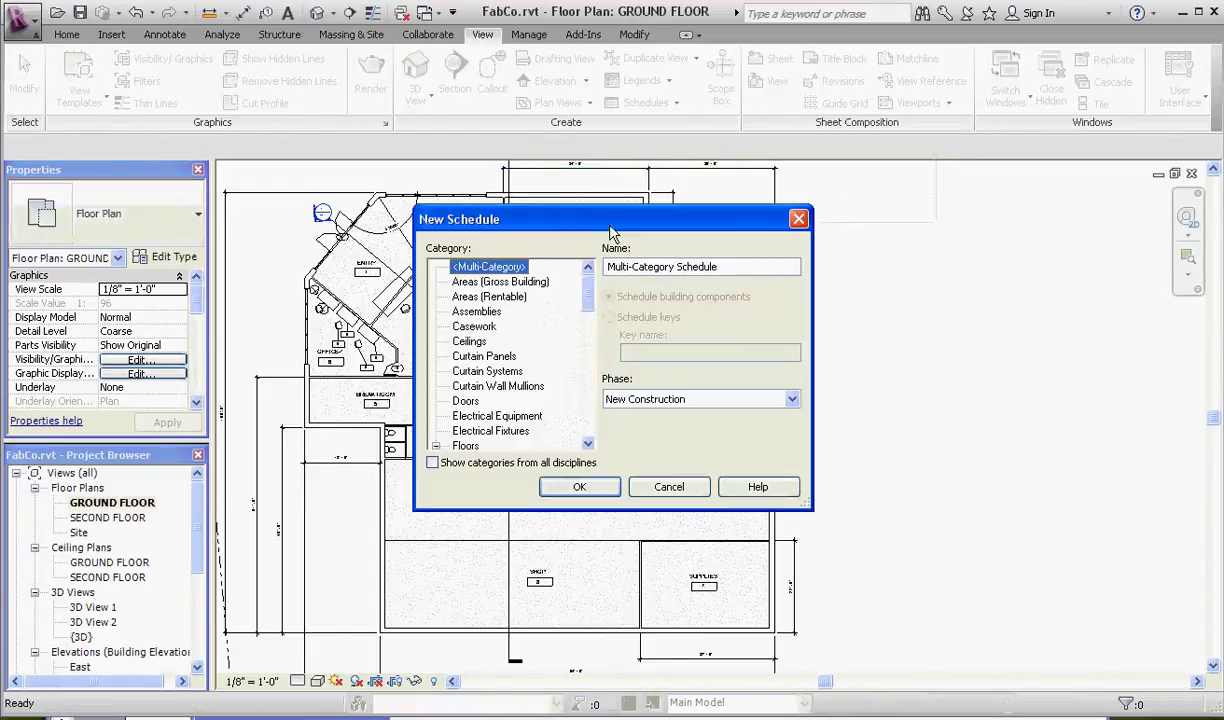
pyautogui.scroll(-3, 568, 285)
pyautogui.click(466, 358)
pyautogui.click(579, 486)
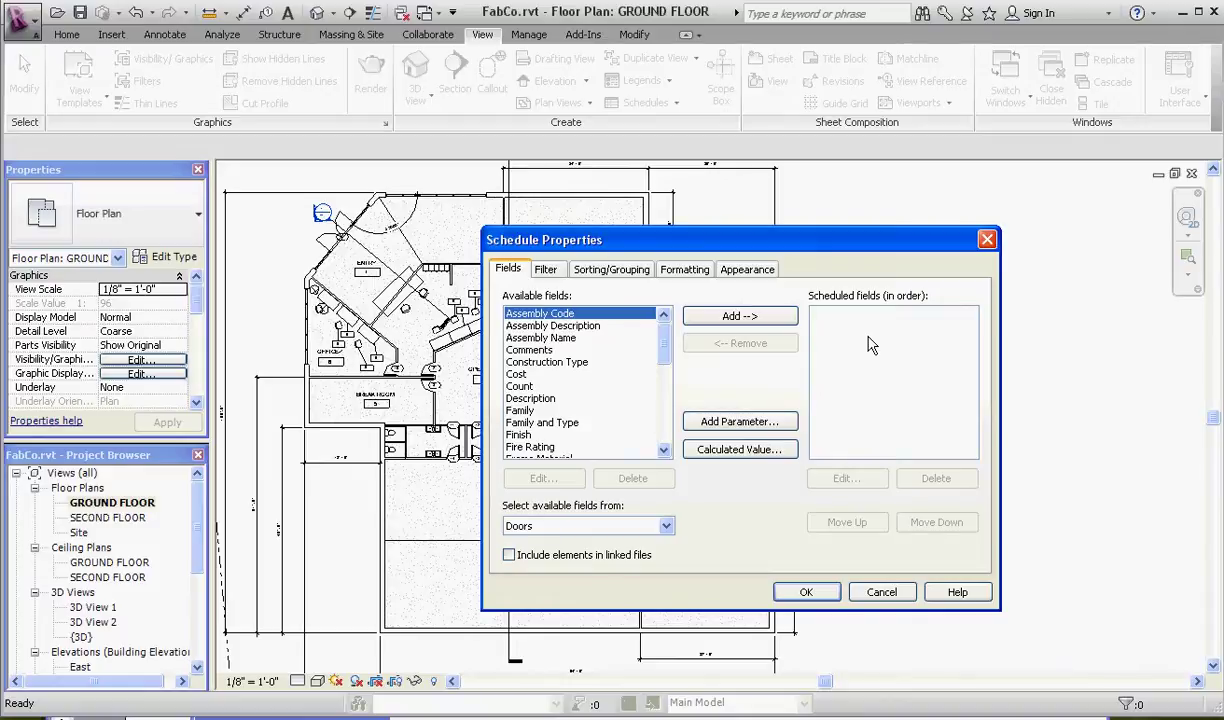
# Add Mark, Type Mark, Description and Type to the scheduled fields, in that order.
pyautogui.moveTo(668, 343); pyautogui.dragTo(661, 399)
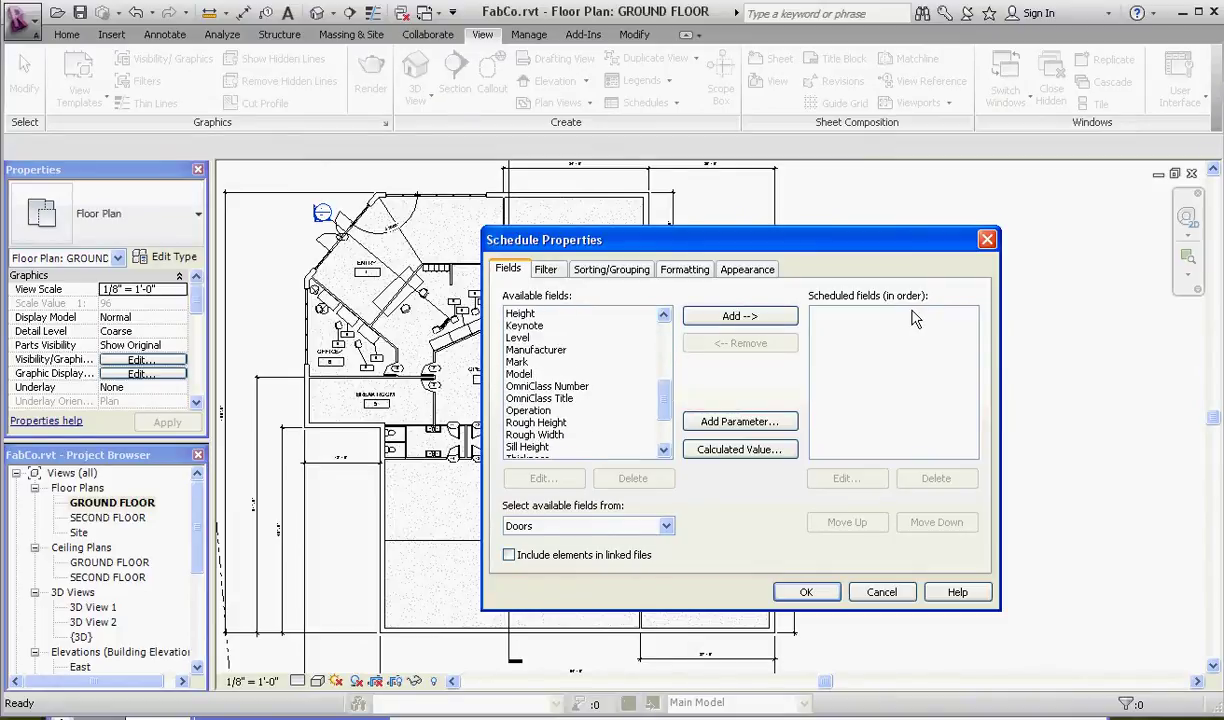
pyautogui.click(514, 361)
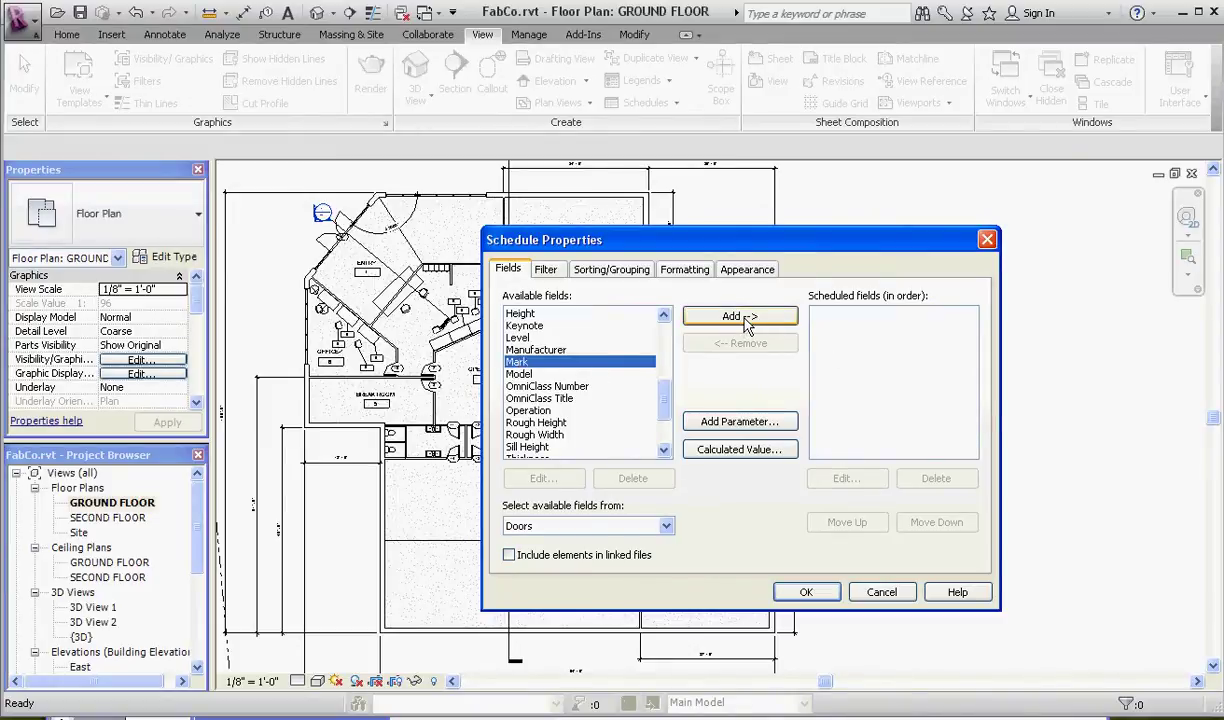
pyautogui.click(745, 318)
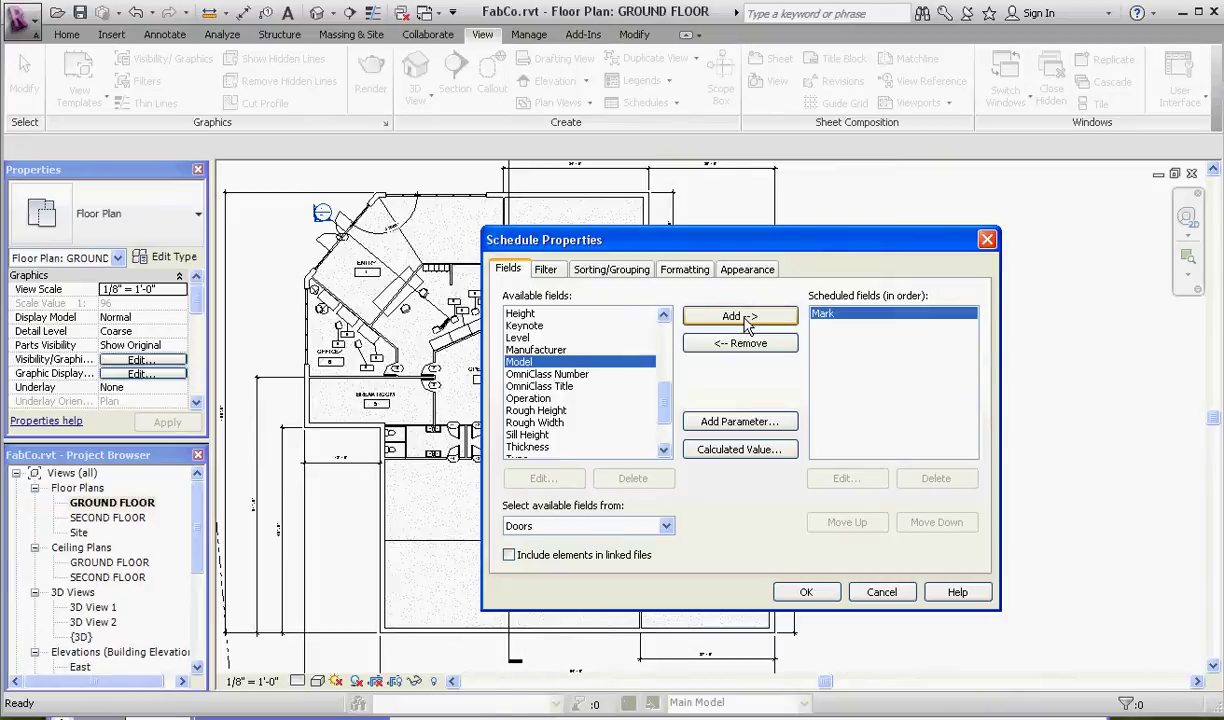
pyautogui.moveTo(666, 410); pyautogui.dragTo(668, 425)
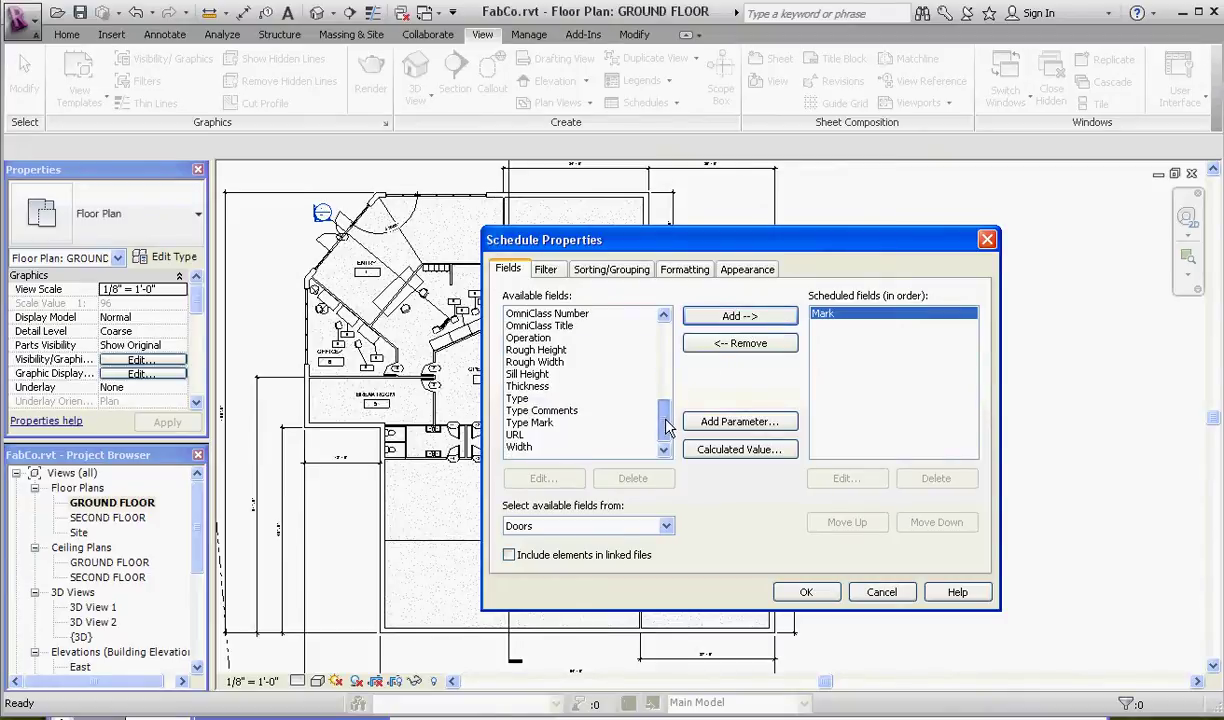
pyautogui.click(530, 422)
pyautogui.click(736, 316)
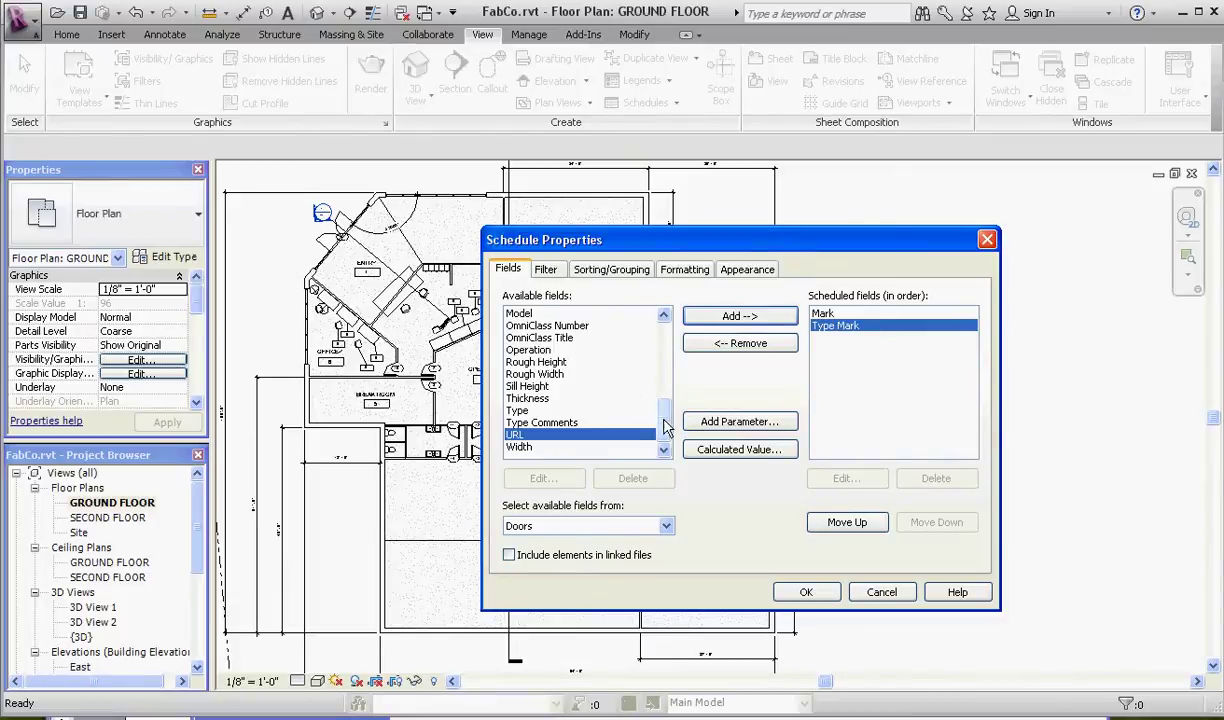
pyautogui.scroll(10, 635, 380)
pyautogui.click(515, 398)
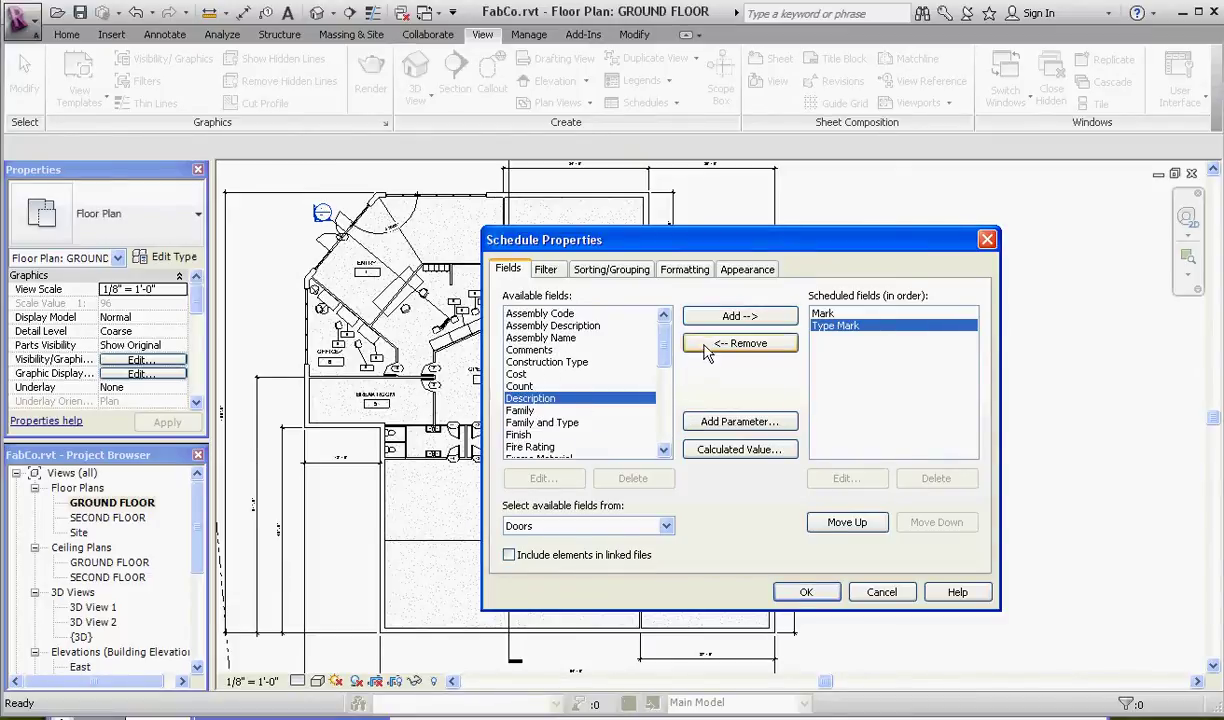
pyautogui.click(738, 317)
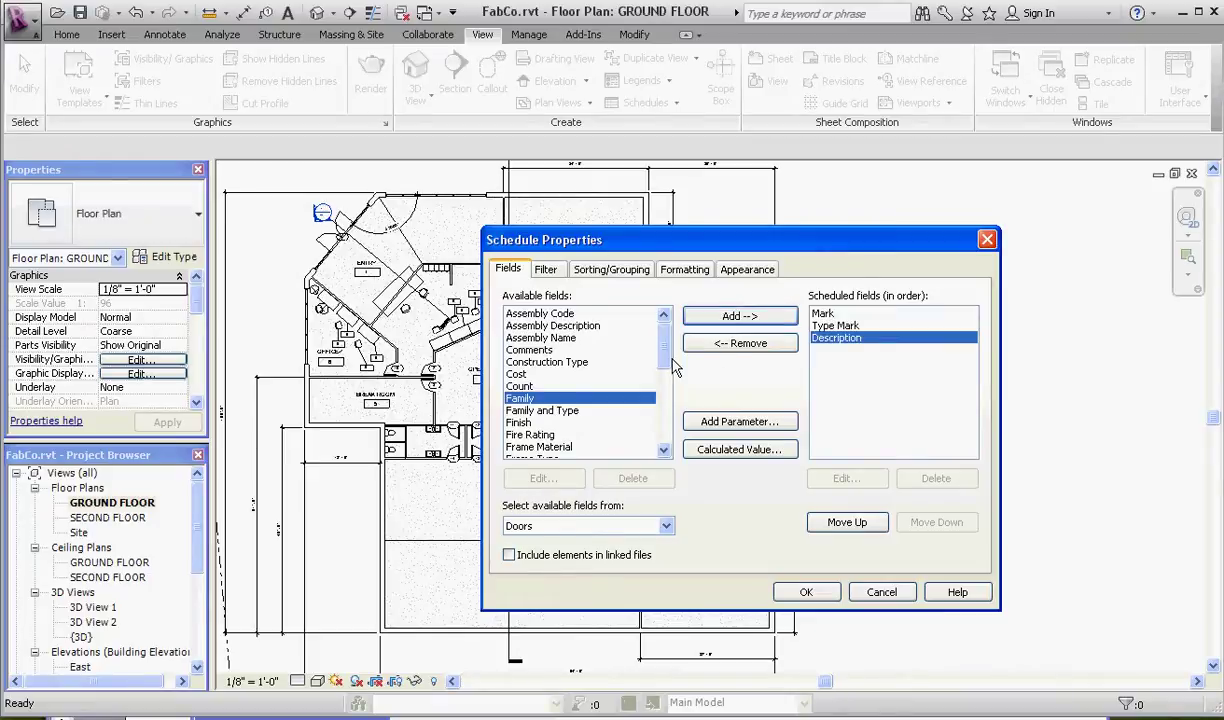
pyautogui.scroll(-6, 640, 410)
pyautogui.click(515, 411)
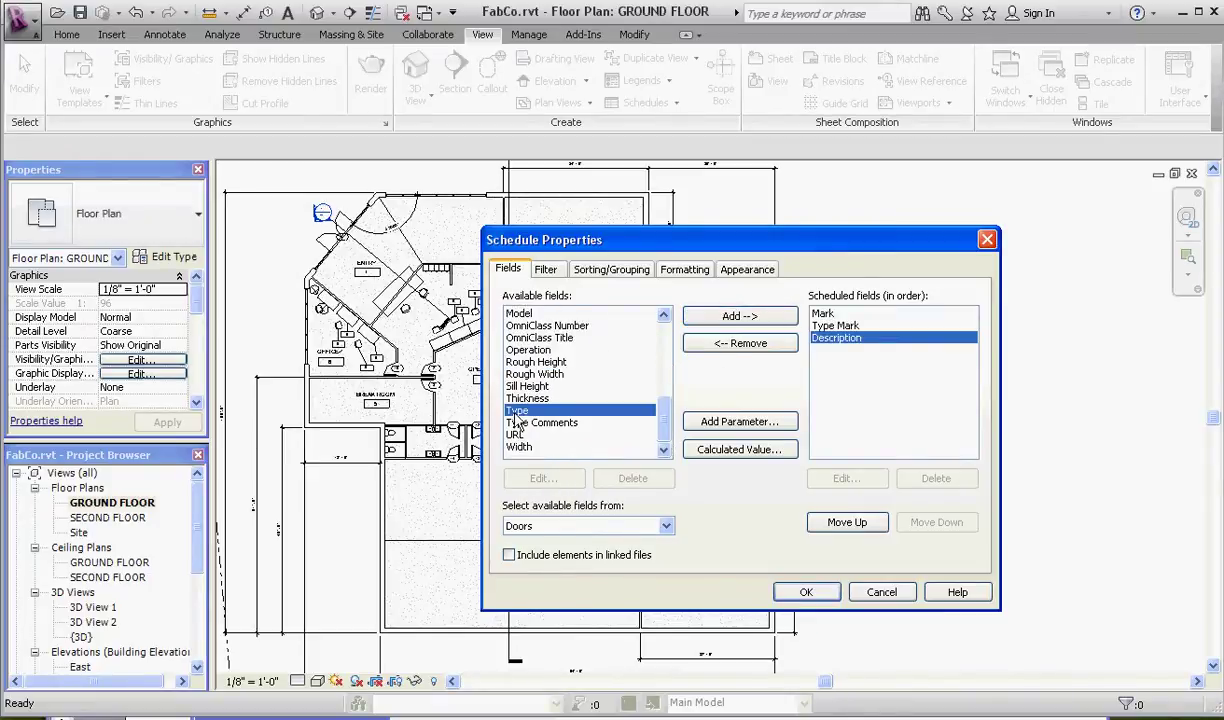
pyautogui.click(736, 318)
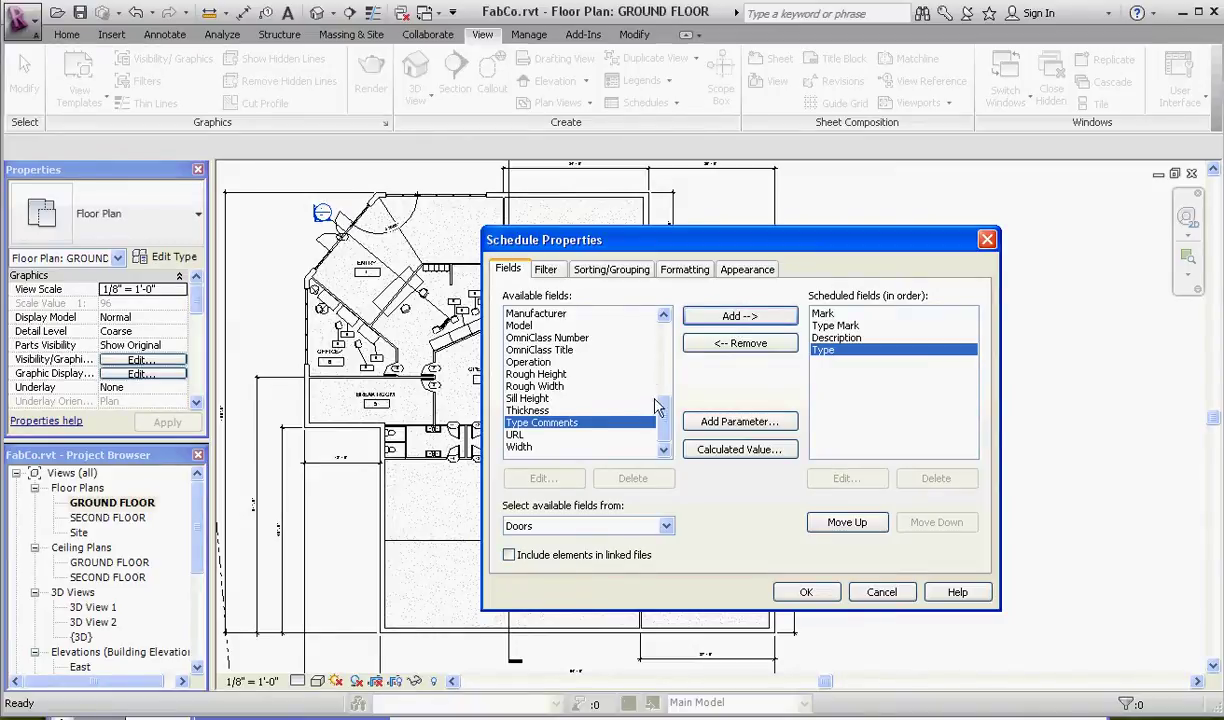
# Add Width, Height, Family and Type, and Level fields, then build the Door Schedule view.
pyautogui.doubleClick(535, 447)
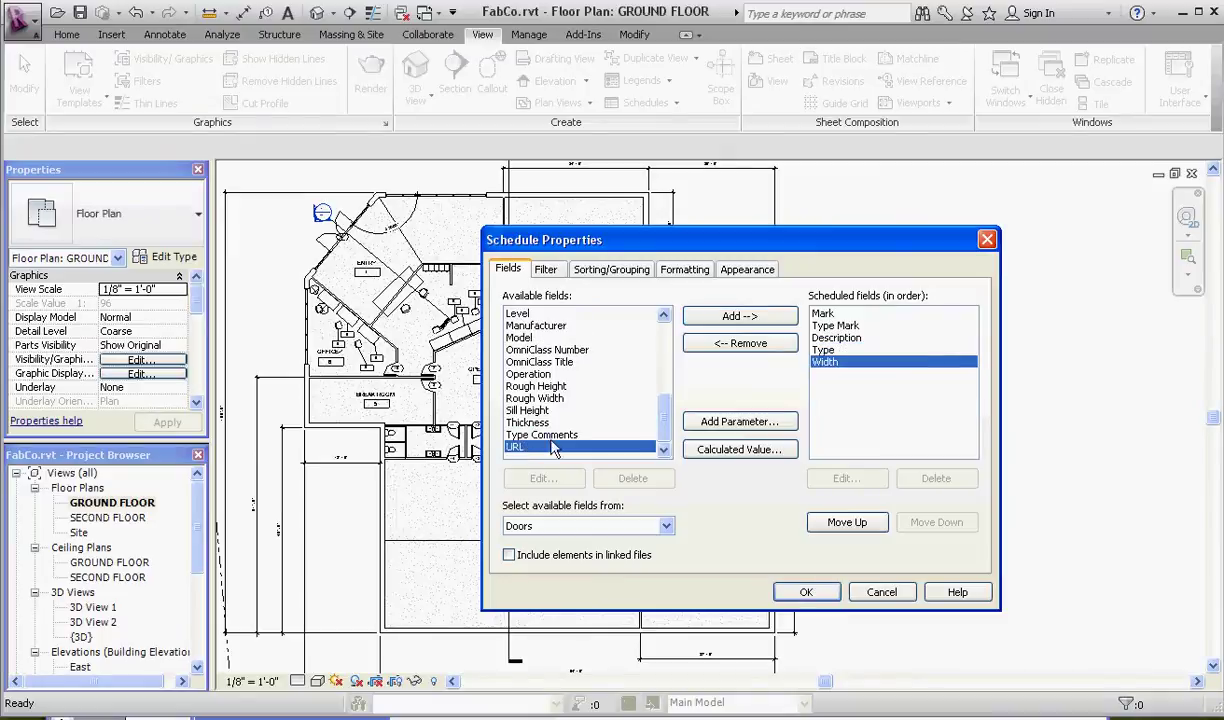
pyautogui.click(663, 316)
pyautogui.click(663, 316)
pyautogui.click(663, 316)
pyautogui.click(663, 316)
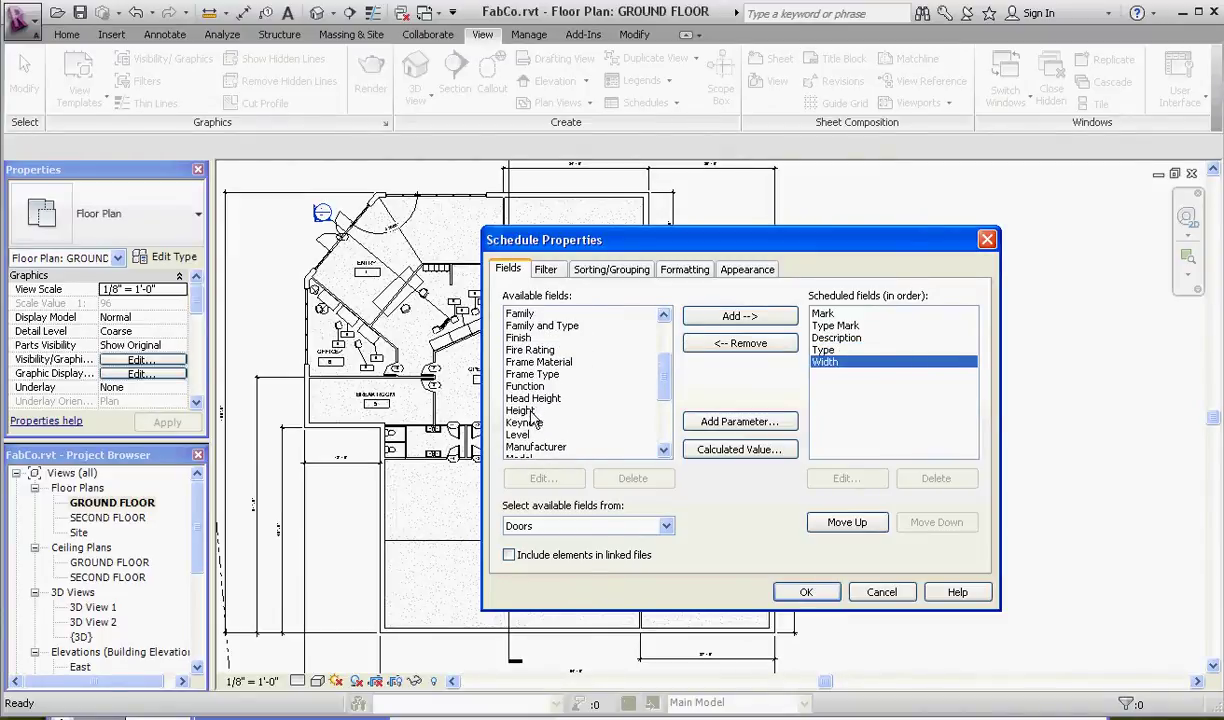
pyautogui.doubleClick(530, 410)
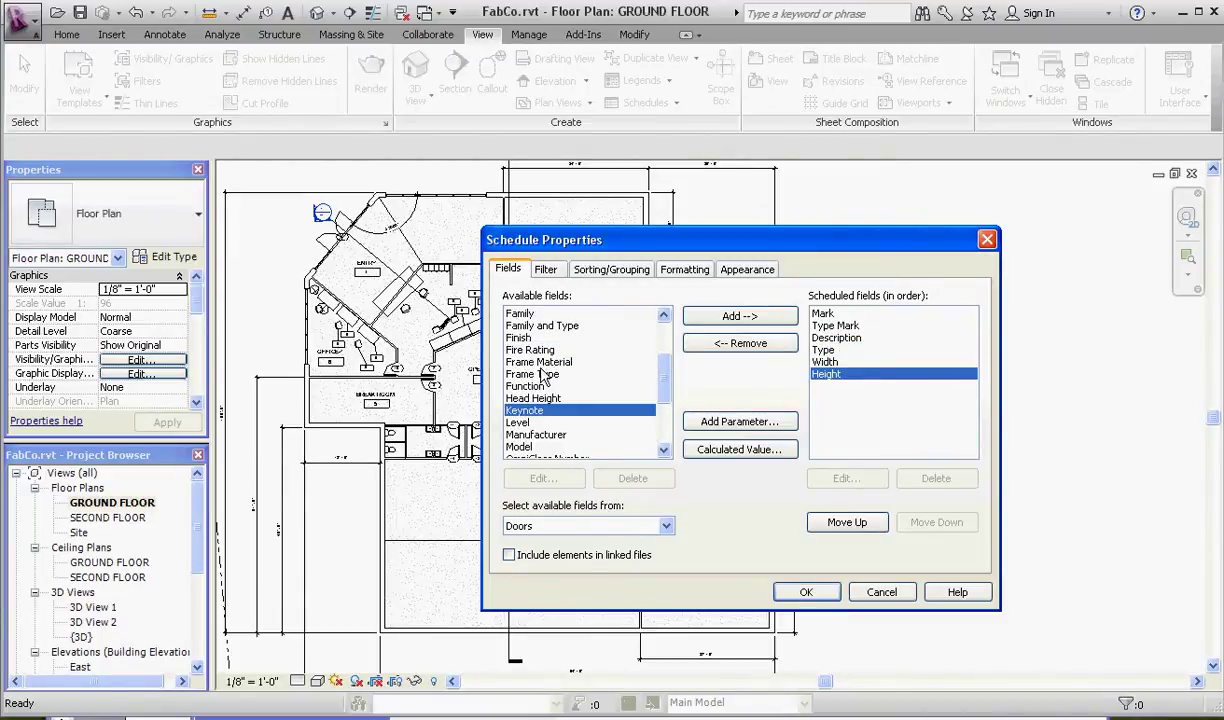
pyautogui.click(540, 374)
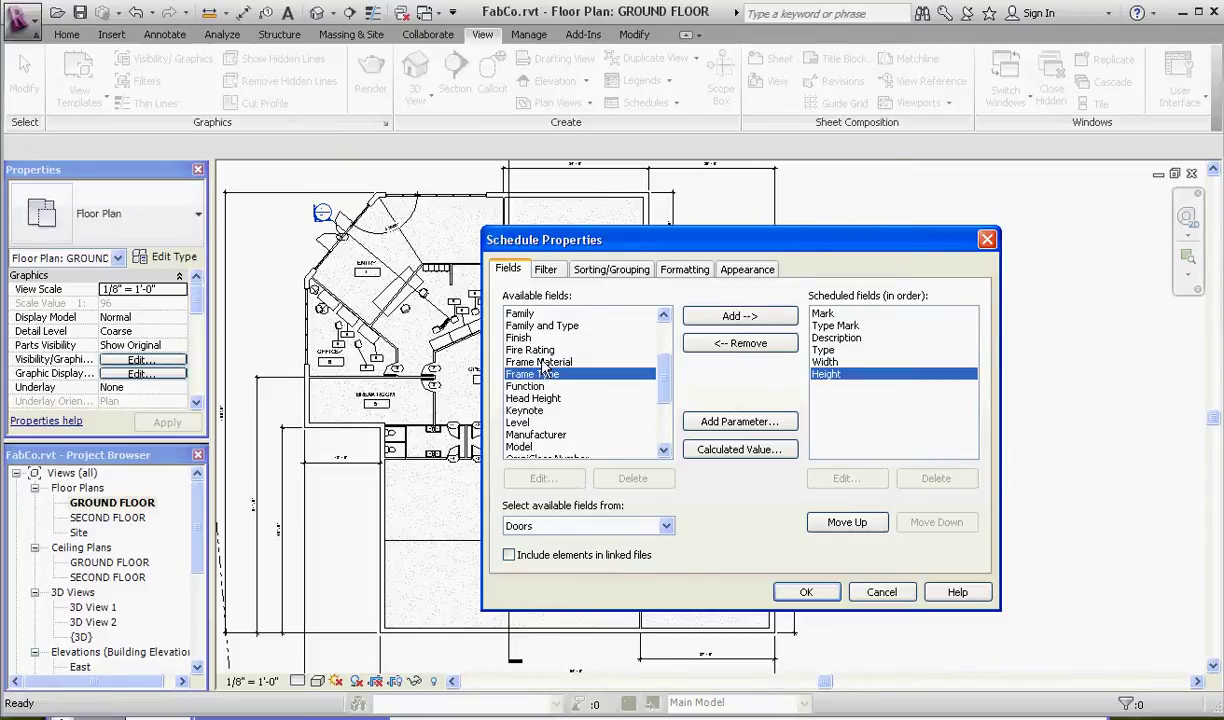
pyautogui.doubleClick(551, 328)
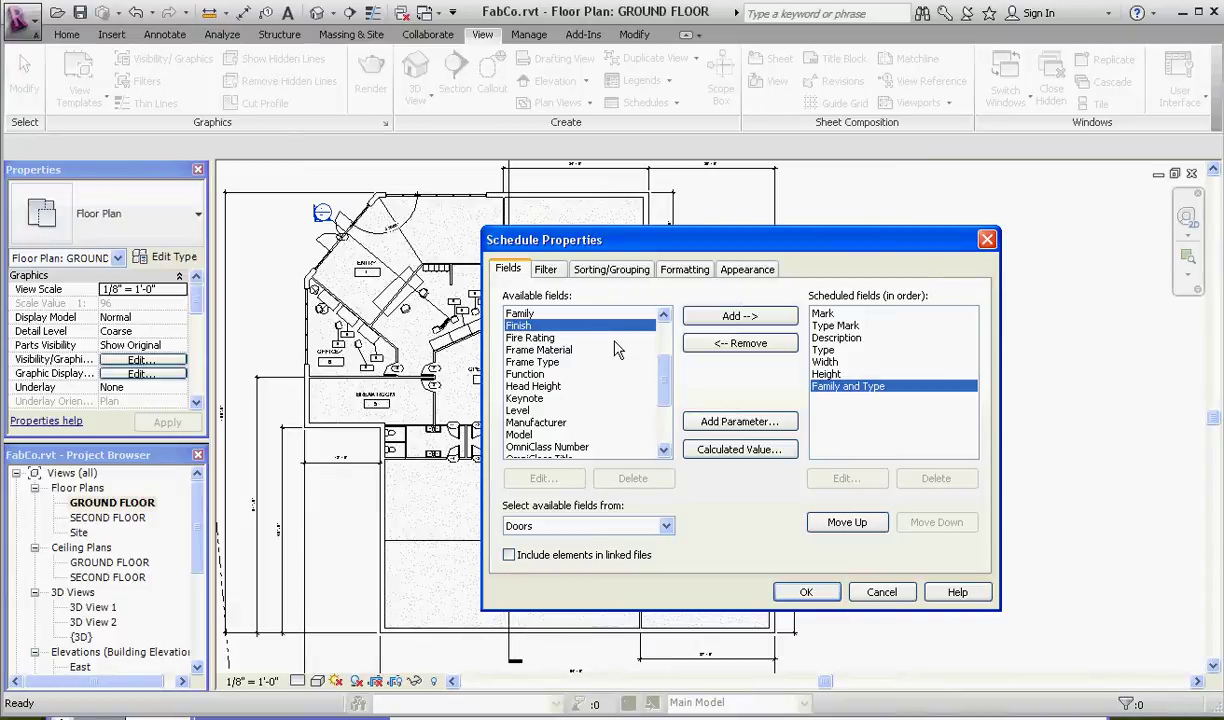
pyautogui.scroll(-1, 638, 354)
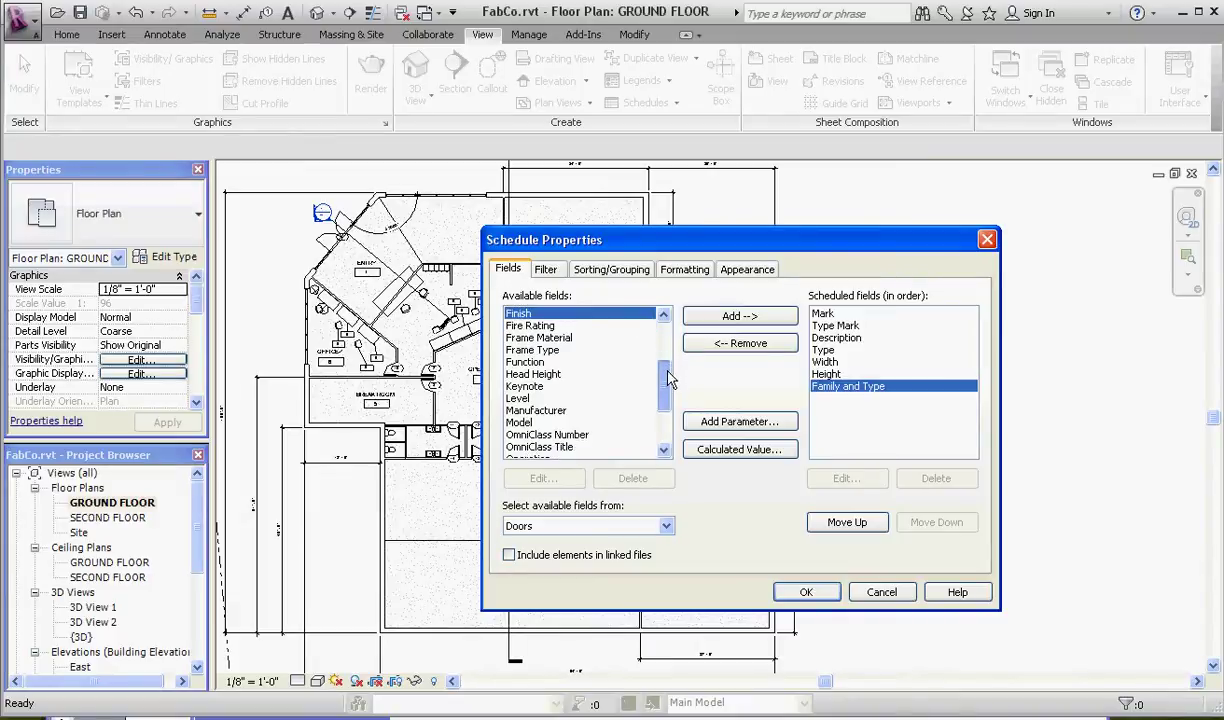
pyautogui.click(518, 398)
pyautogui.click(740, 316)
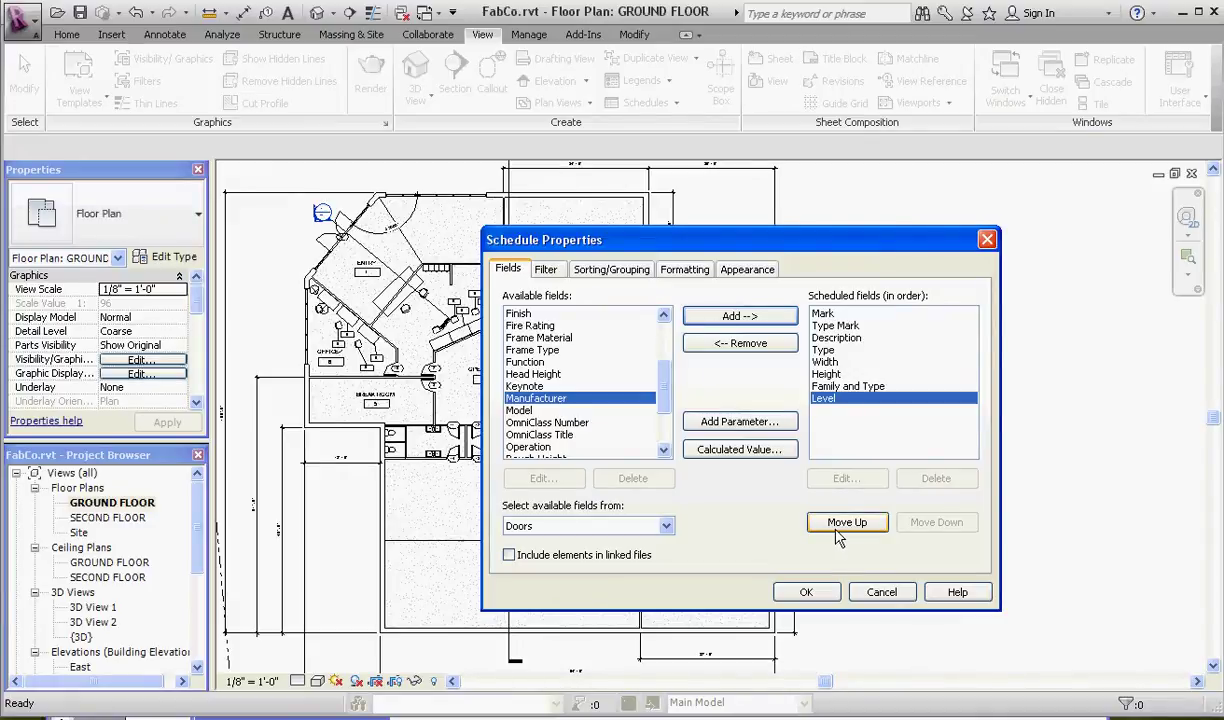
pyautogui.click(808, 593)
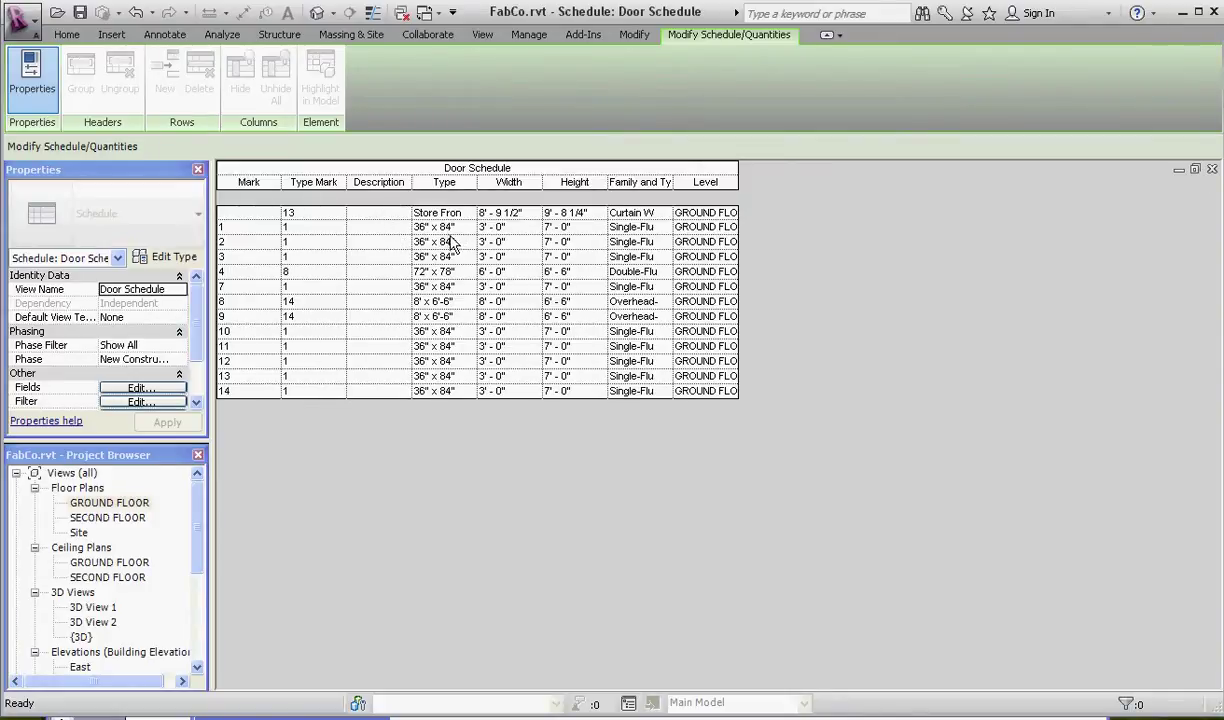
# Widen the Level column for GROUND FLOOR and Family and Type for names like Store Front Double Door.
pyautogui.moveTo(736, 237); pyautogui.dragTo(767, 231)
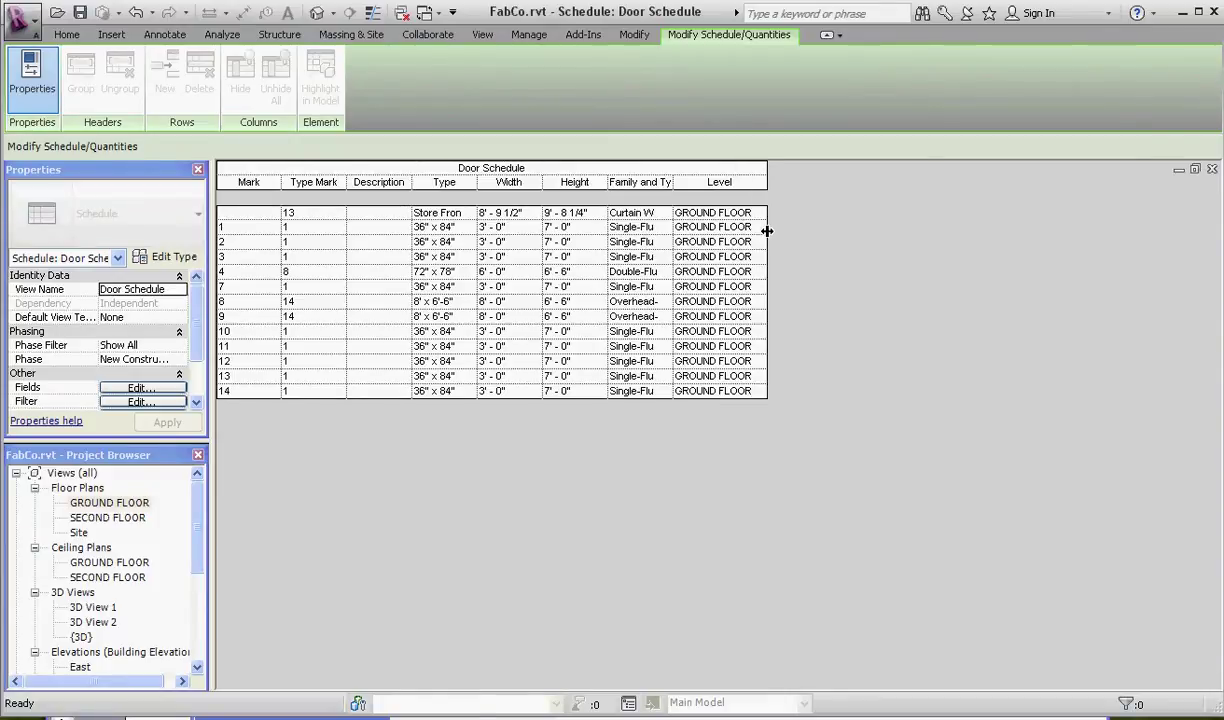
pyautogui.moveTo(674, 216); pyautogui.dragTo(754, 224)
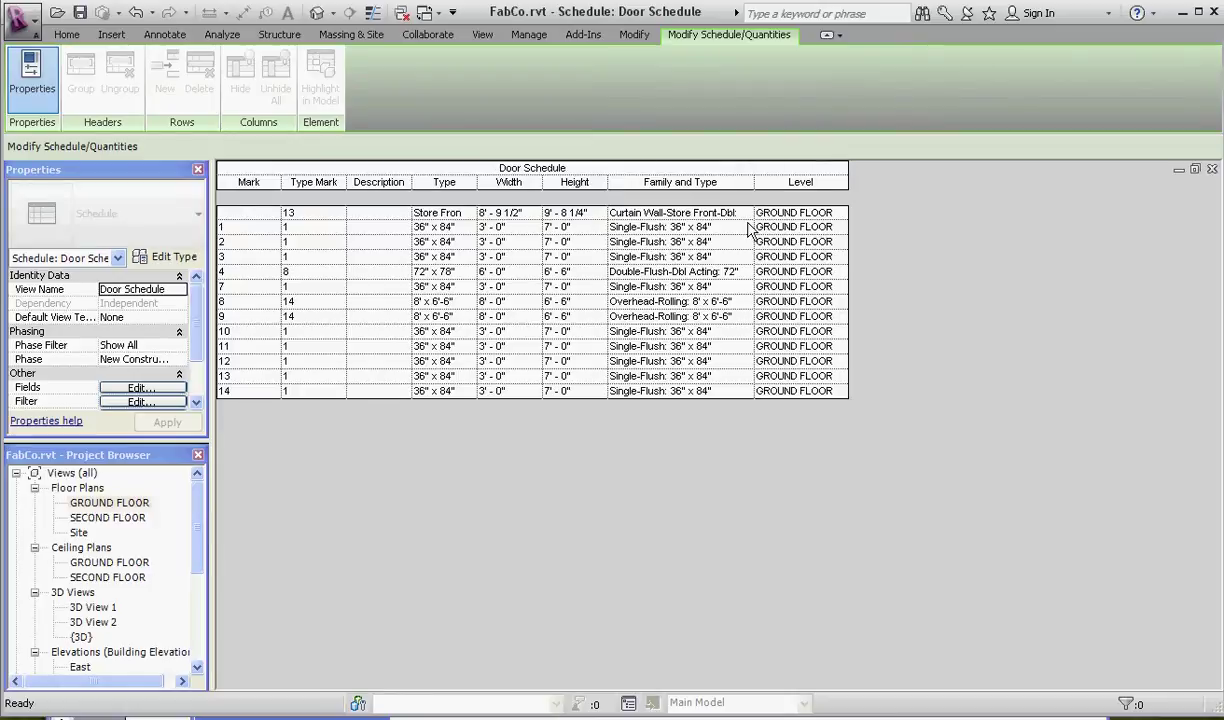
pyautogui.moveTo(754, 222); pyautogui.dragTo(855, 267)
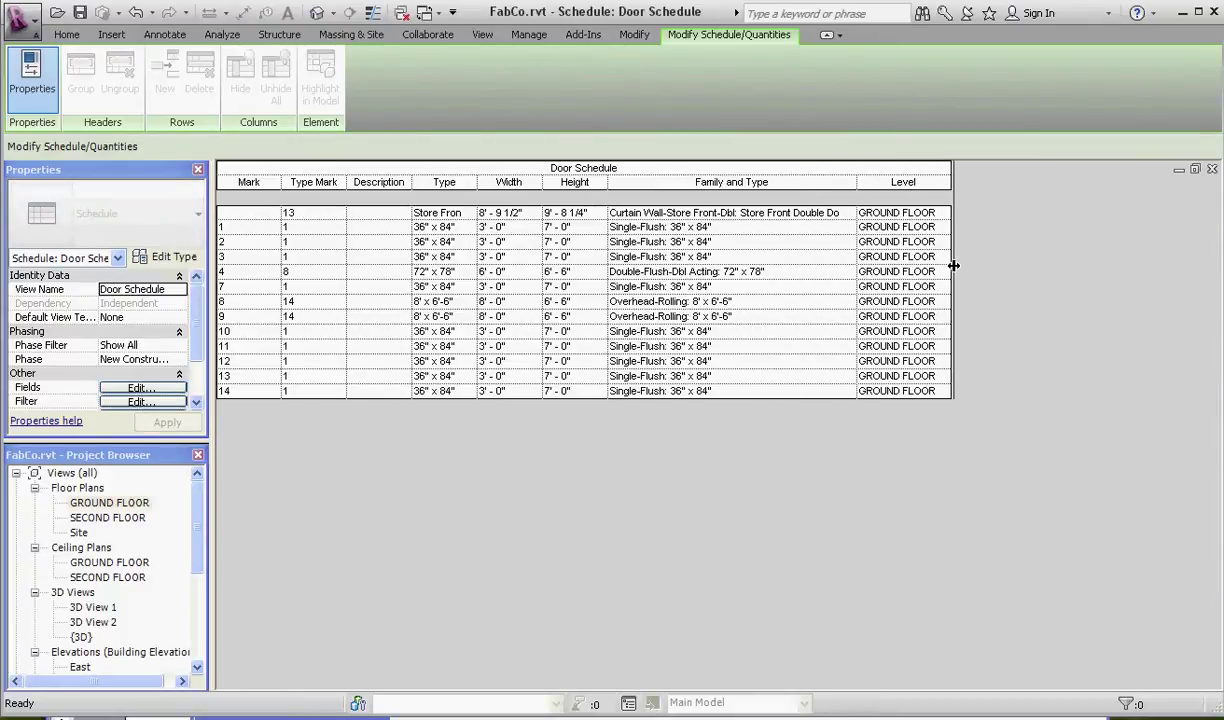
pyautogui.moveTo(948, 258); pyautogui.dragTo(868, 272)
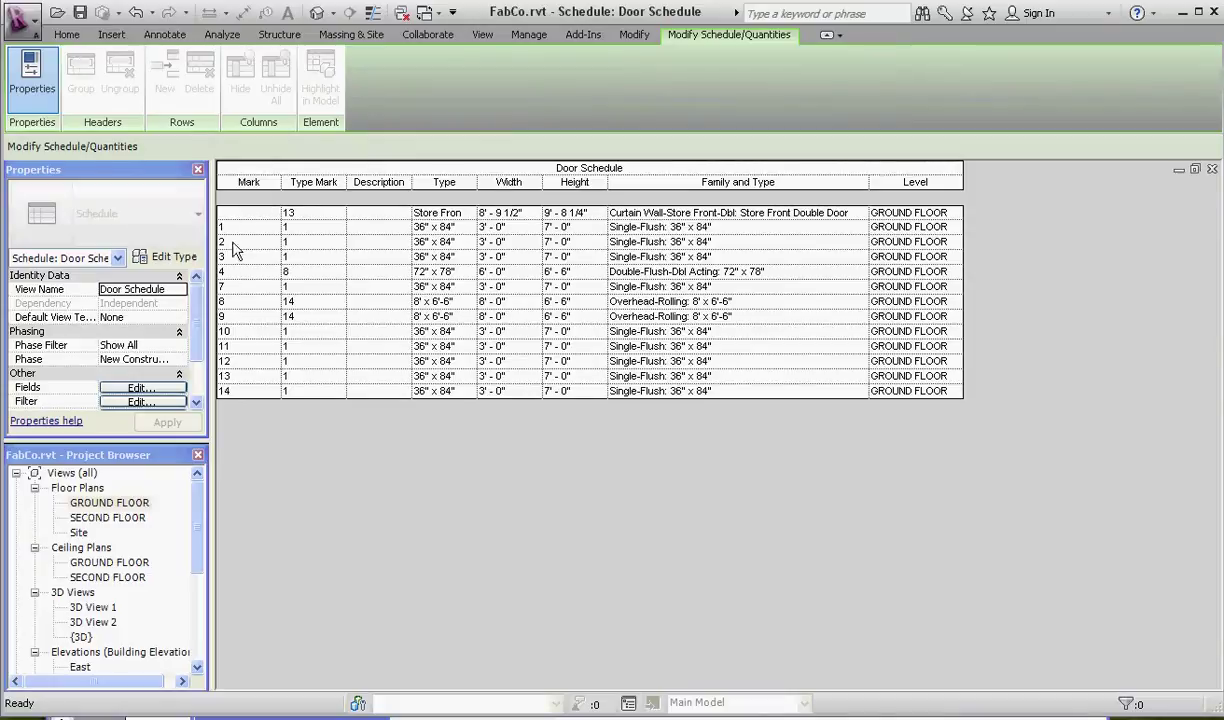
# Set the Mark and Type Mark columns to Center alignment in the schedule's formatting settings.
pyautogui.click(197, 345)
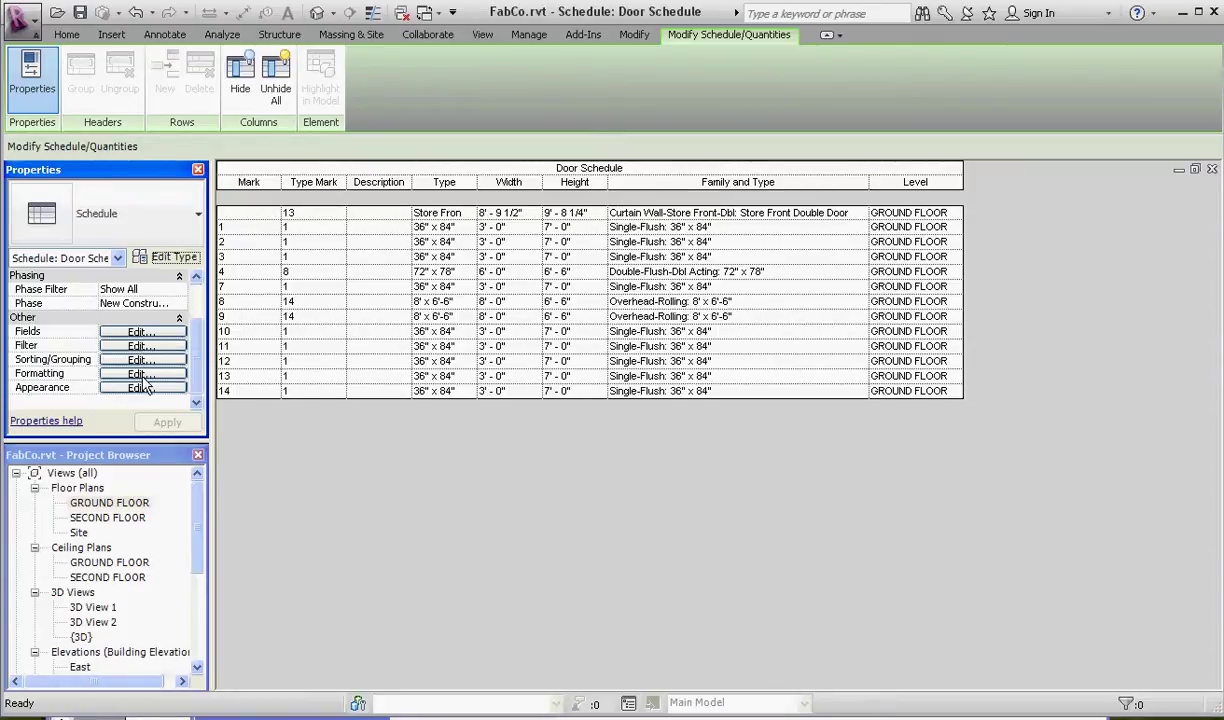
pyautogui.click(143, 373)
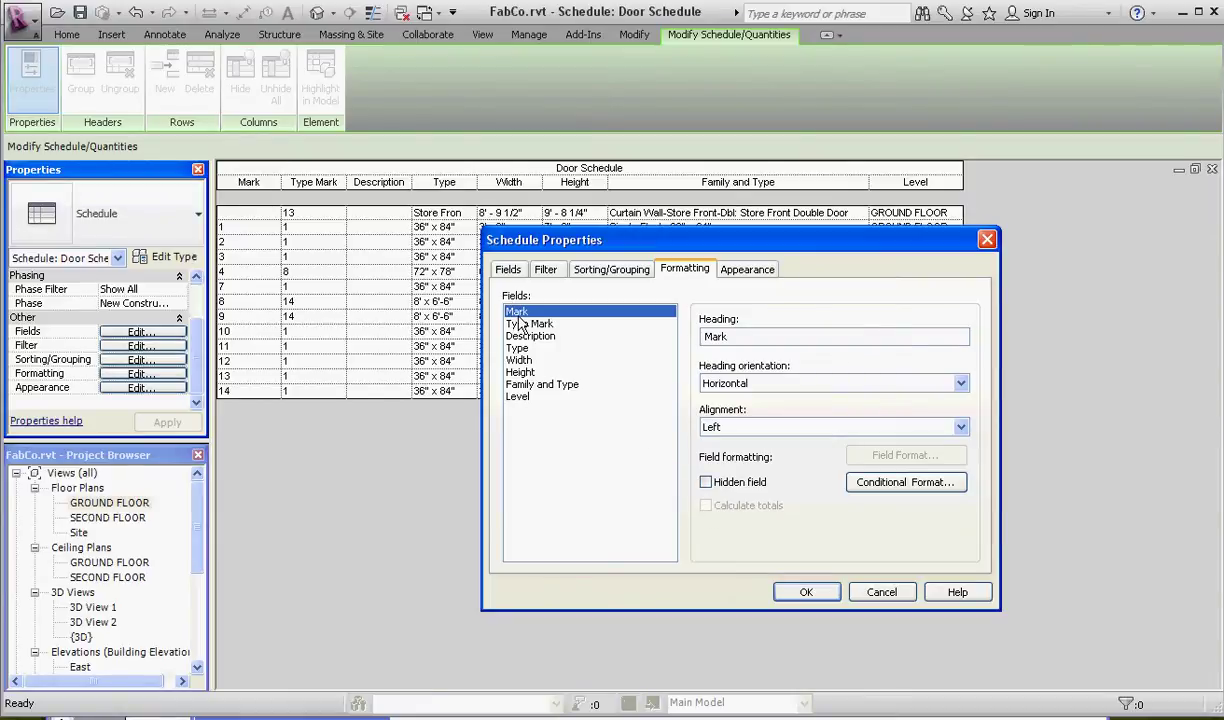
pyautogui.click(757, 427)
pyautogui.click(715, 452)
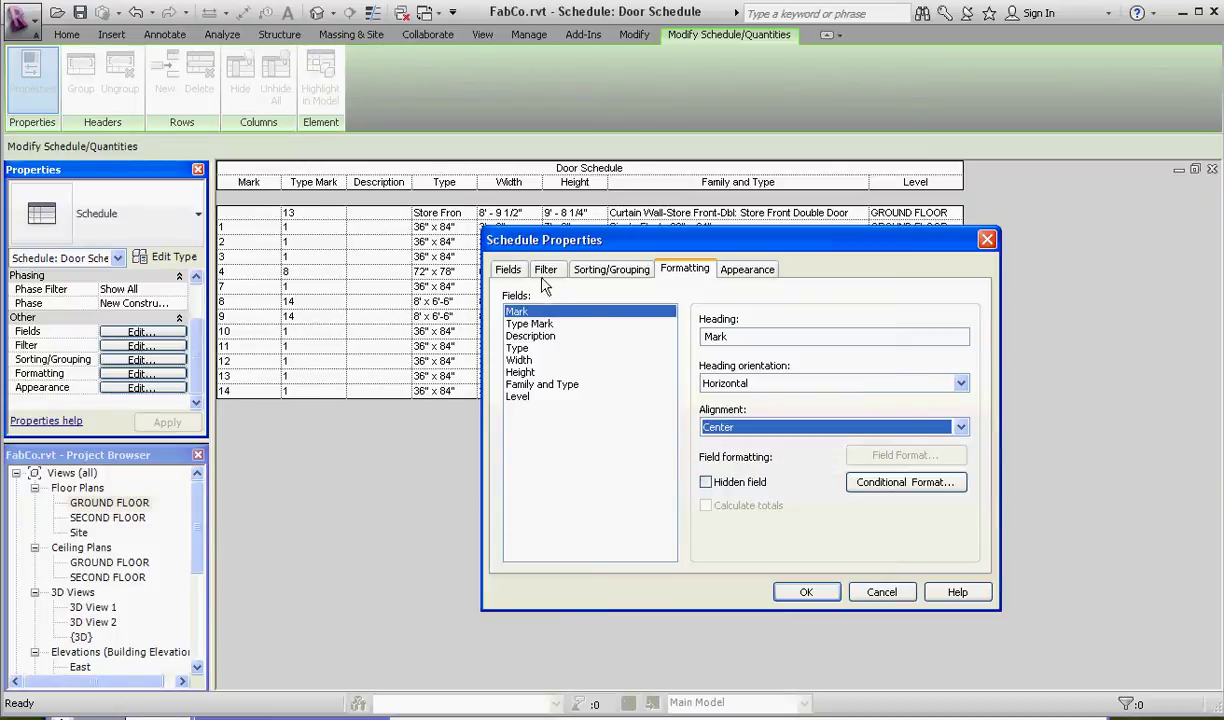
pyautogui.click(537, 323)
pyautogui.click(757, 428)
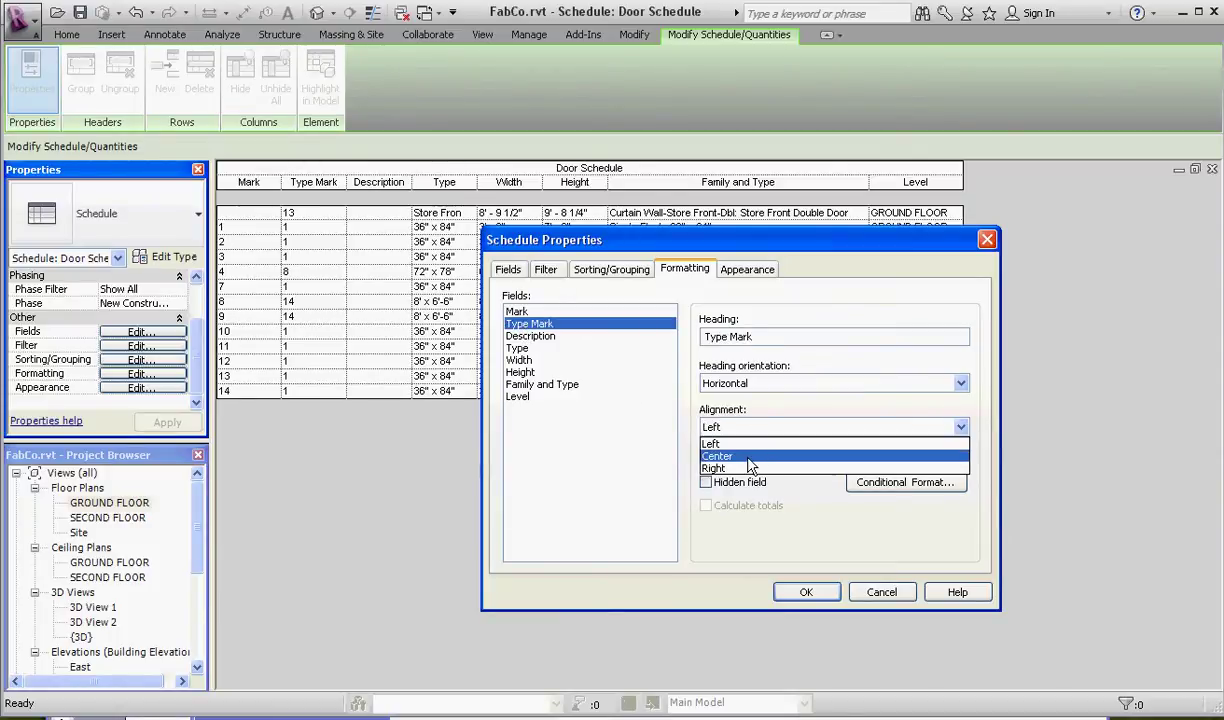
pyautogui.click(717, 447)
# Turn off Blank row before data in the schedule's appearance settings.
pyautogui.click(745, 270)
pyautogui.click(770, 406)
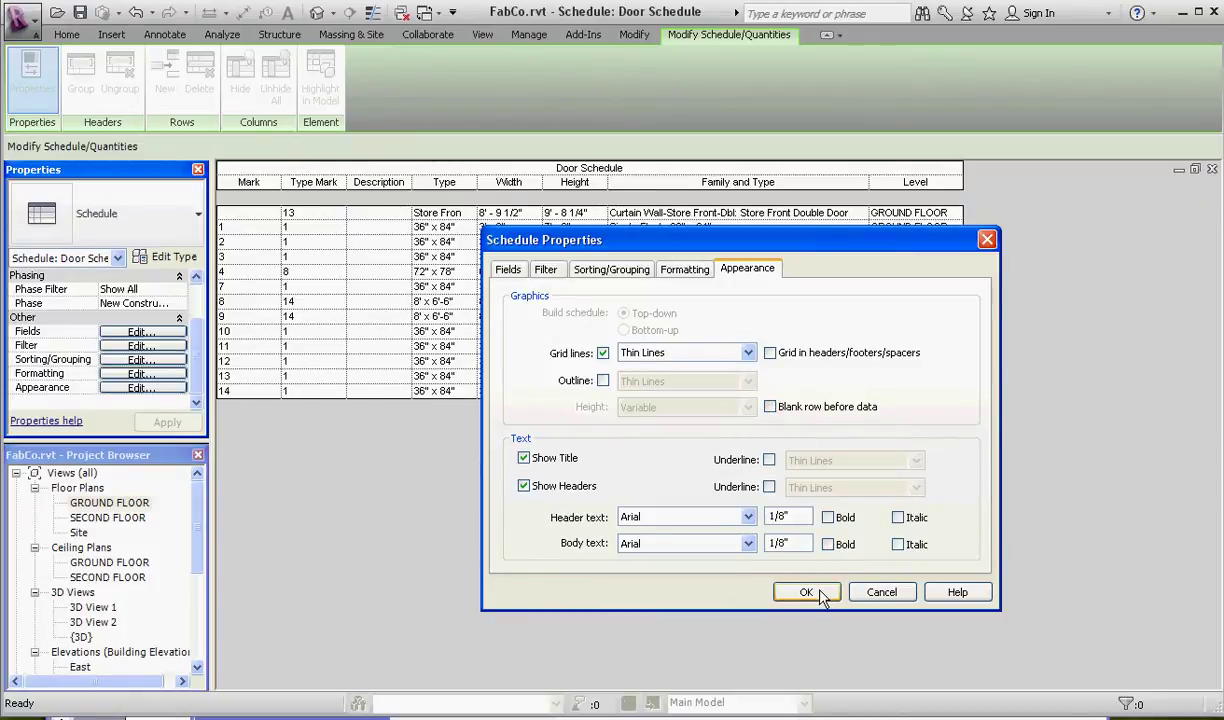
pyautogui.click(628, 272)
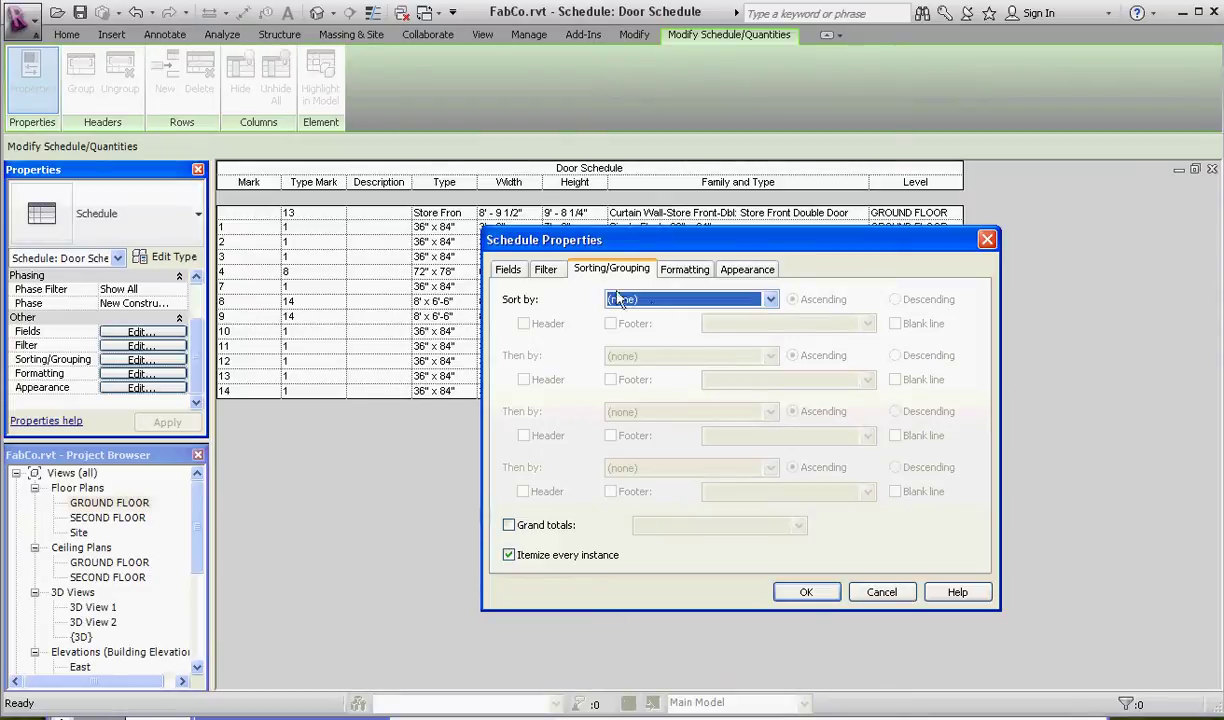
# Sort the schedule by Mark ascending and refresh it so door 15 lists last.
pyautogui.click(776, 300)
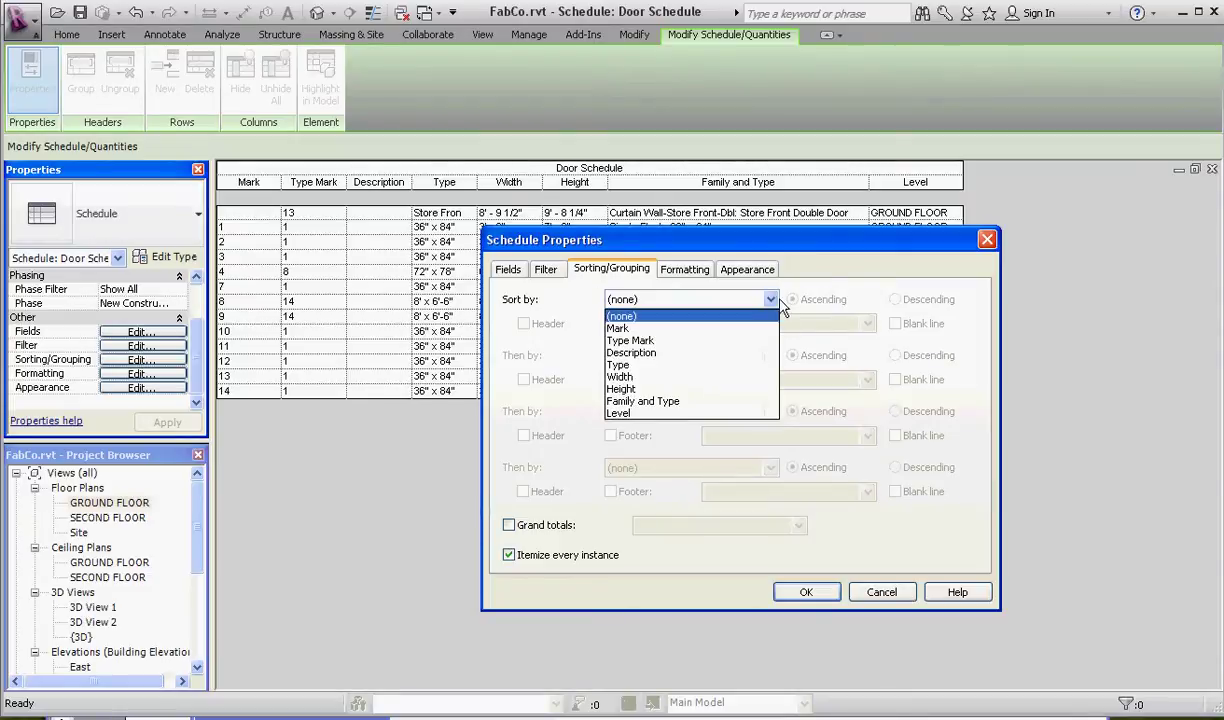
pyautogui.click(636, 329)
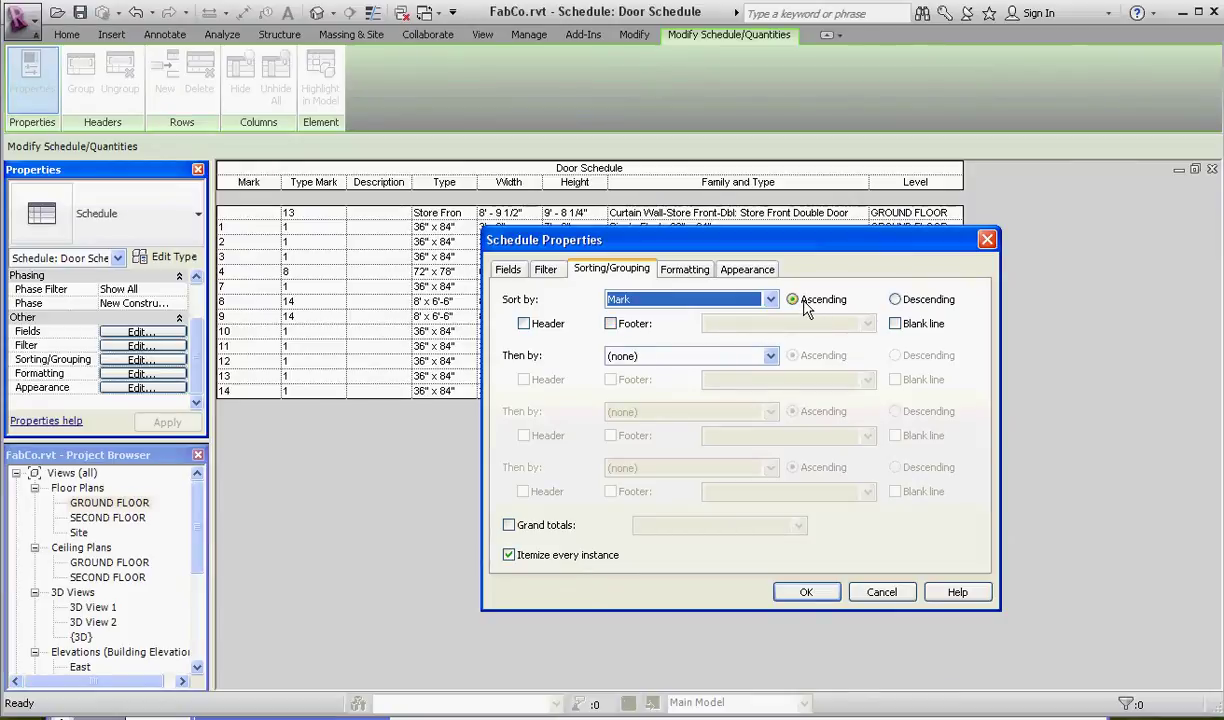
pyautogui.click(806, 592)
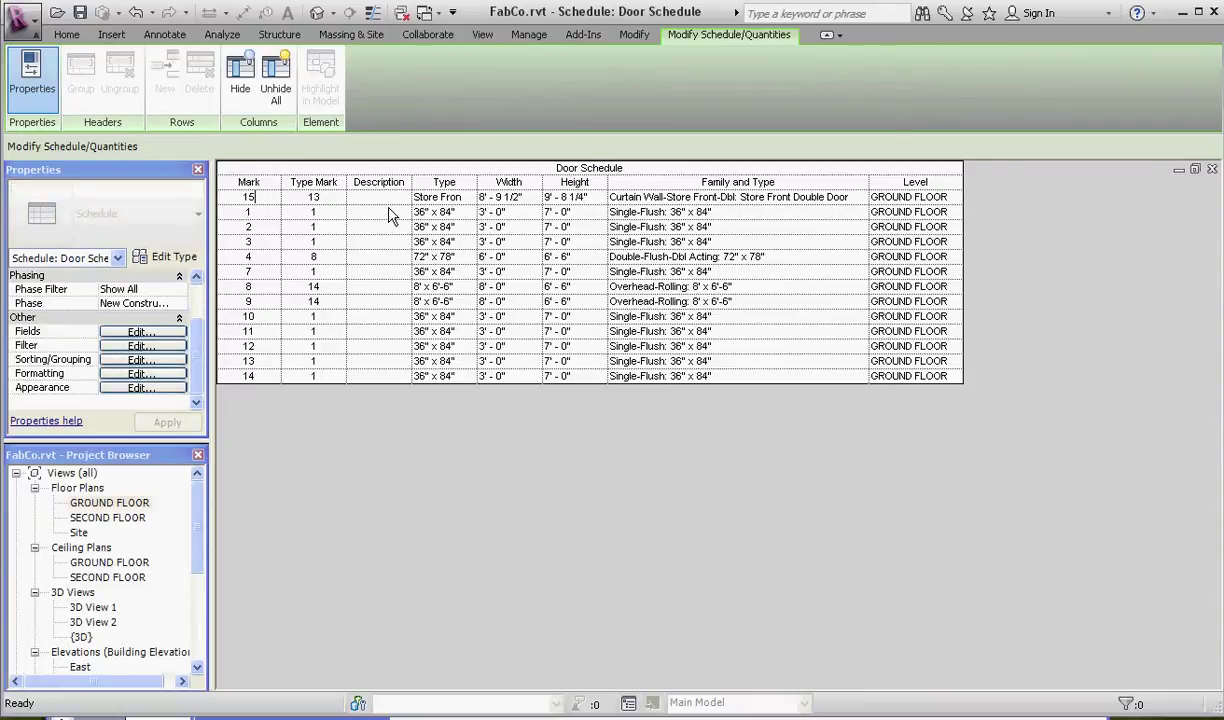
pyautogui.click(270, 331)
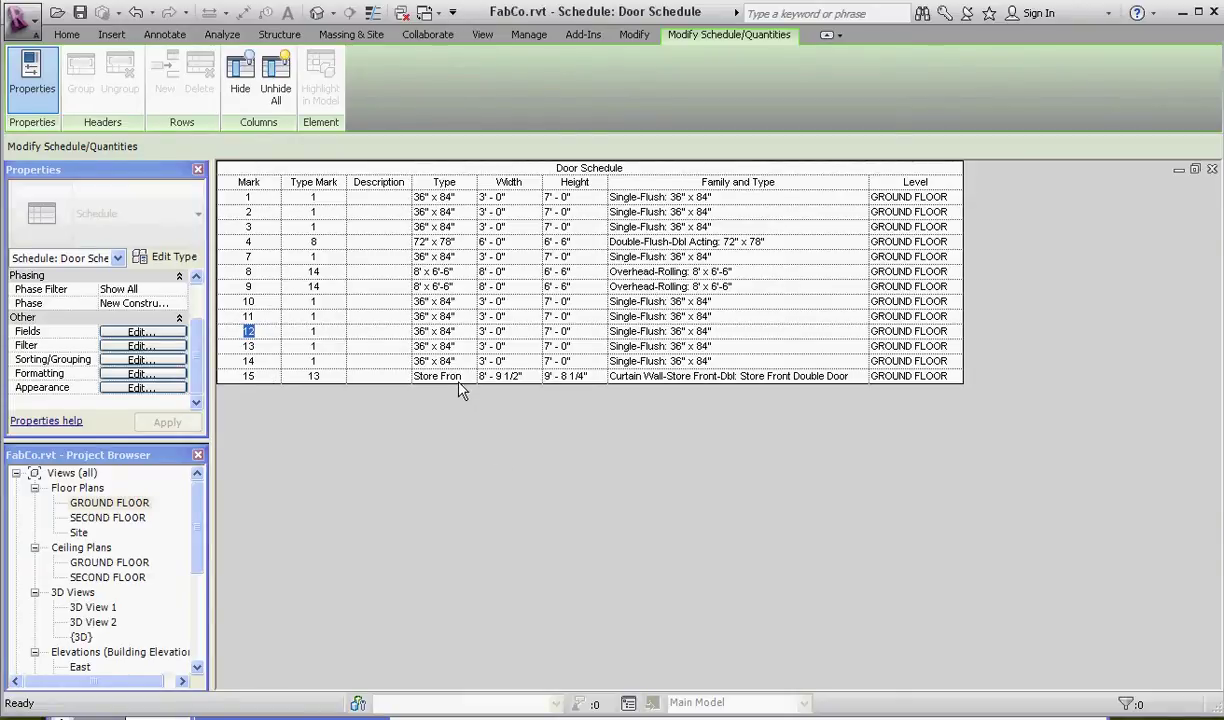
# Widen the Type and Description columns and describe all Single-Flush 36" x 84" doors as FOR BOB OFFICE.
pyautogui.press('Escape')
pyautogui.moveTo(499, 183); pyautogui.dragTo(503, 185)
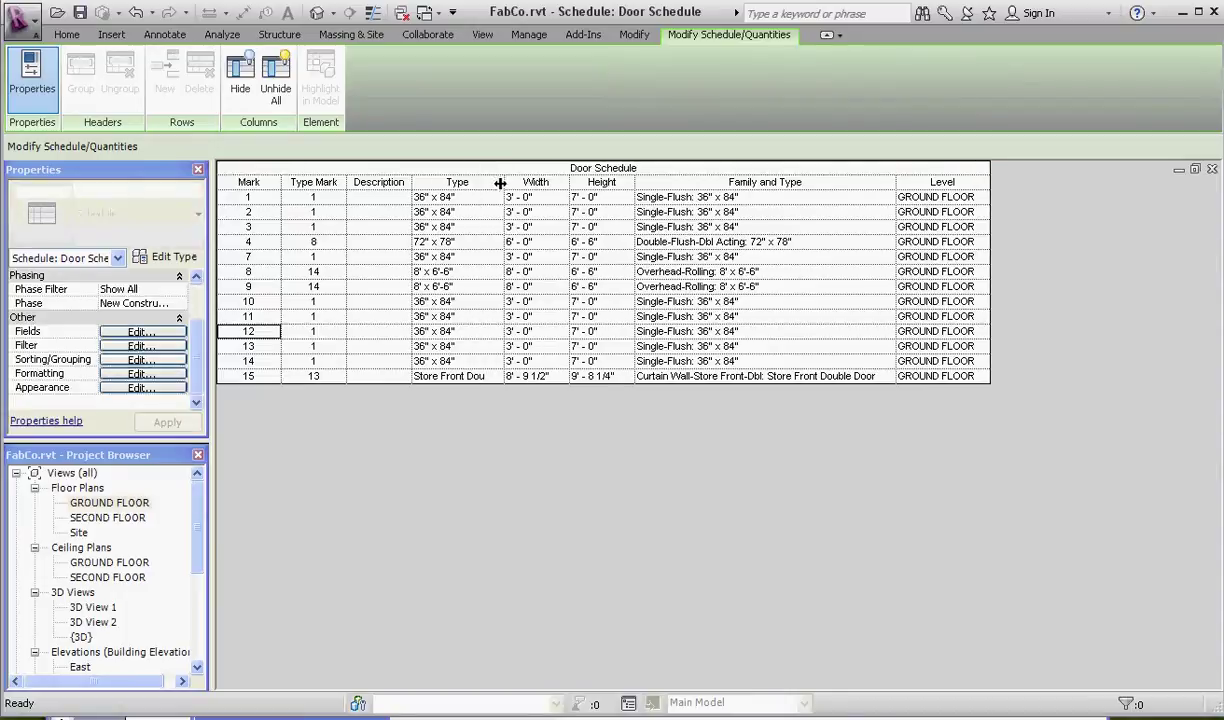
pyautogui.click(364, 199)
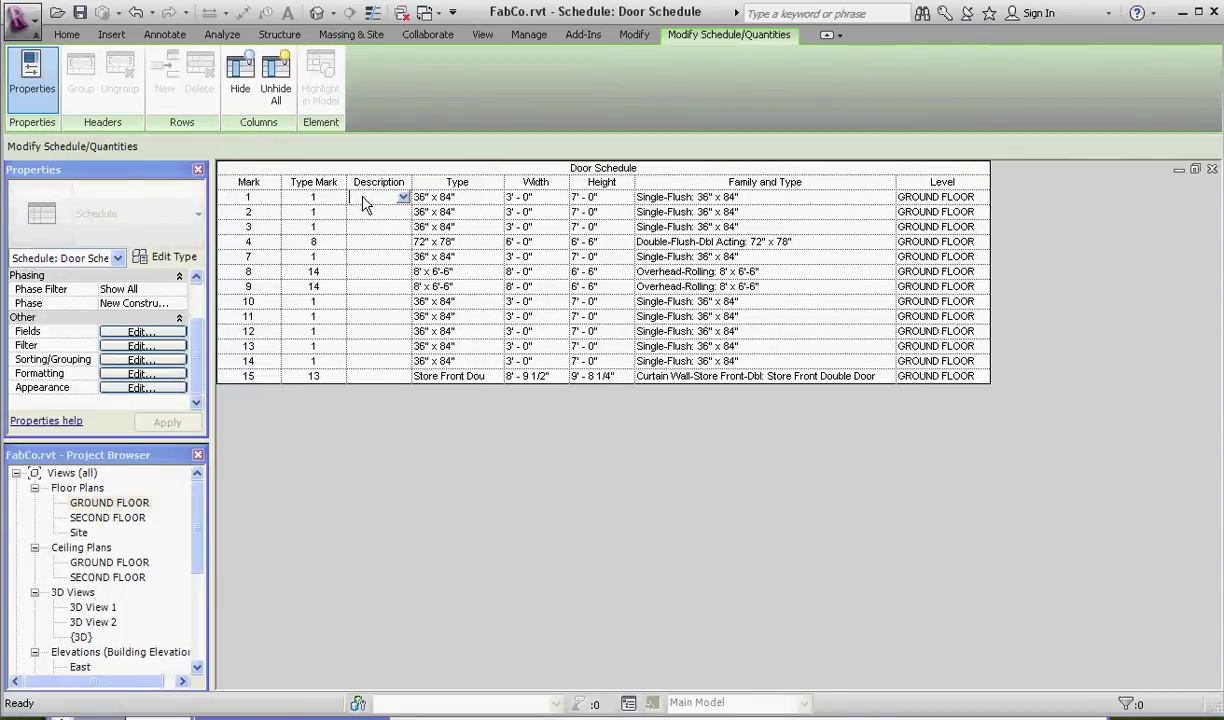
pyautogui.press('BackSpace')
pyautogui.press('BackSpace')
pyautogui.press('BackSpace')
pyautogui.write('for bob office')
pyautogui.press('BackSpace')
pyautogui.press('BackSpace')
pyautogui.press('BackSpace')
pyautogui.press('BackSpace')
pyautogui.press('BackSpace')
pyautogui.press('BackSpace')
pyautogui.press('BackSpace')
pyautogui.press('BackSpace')
pyautogui.write('FOR BOB')
pyautogui.write(' OFFICE')
pyautogui.click(433, 172)
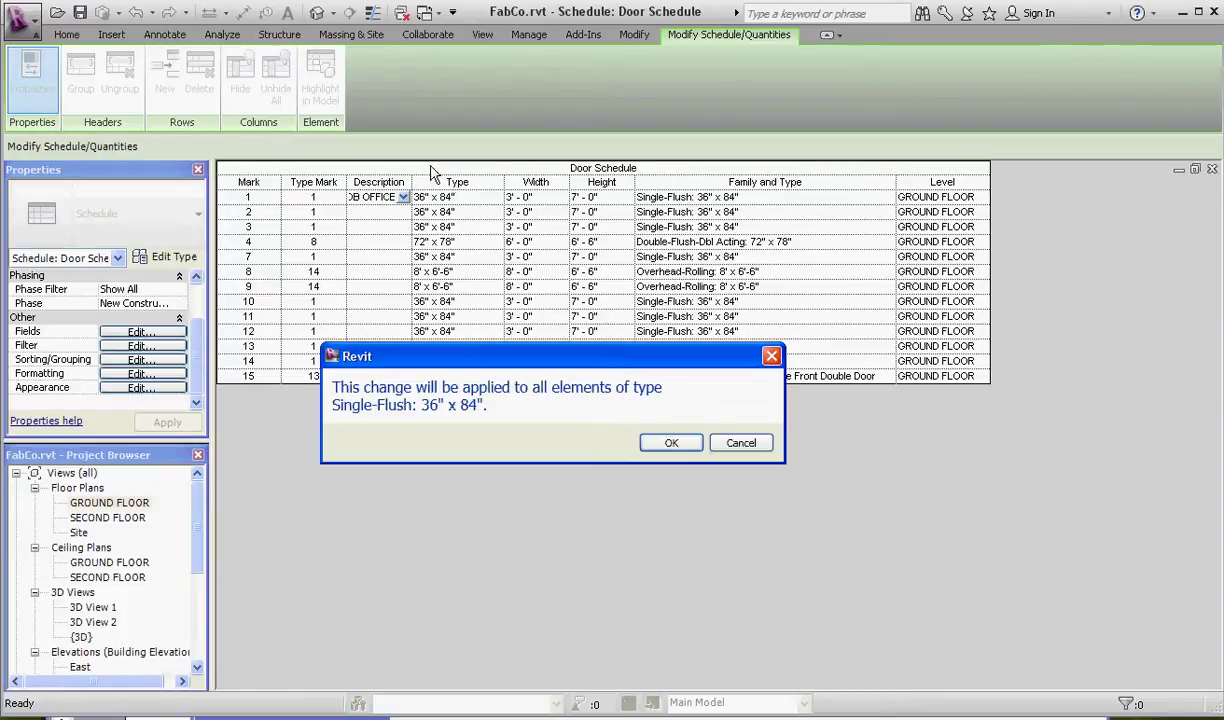
pyautogui.click(668, 443)
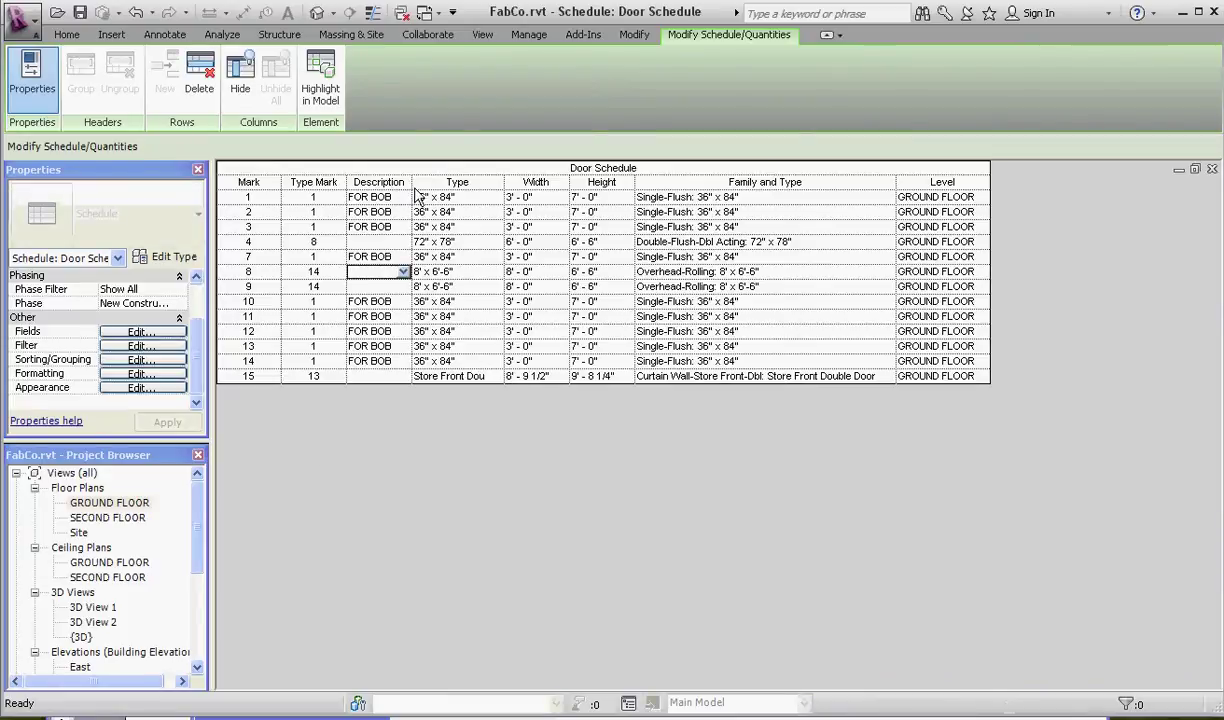
pyautogui.moveTo(410, 182); pyautogui.dragTo(441, 182)
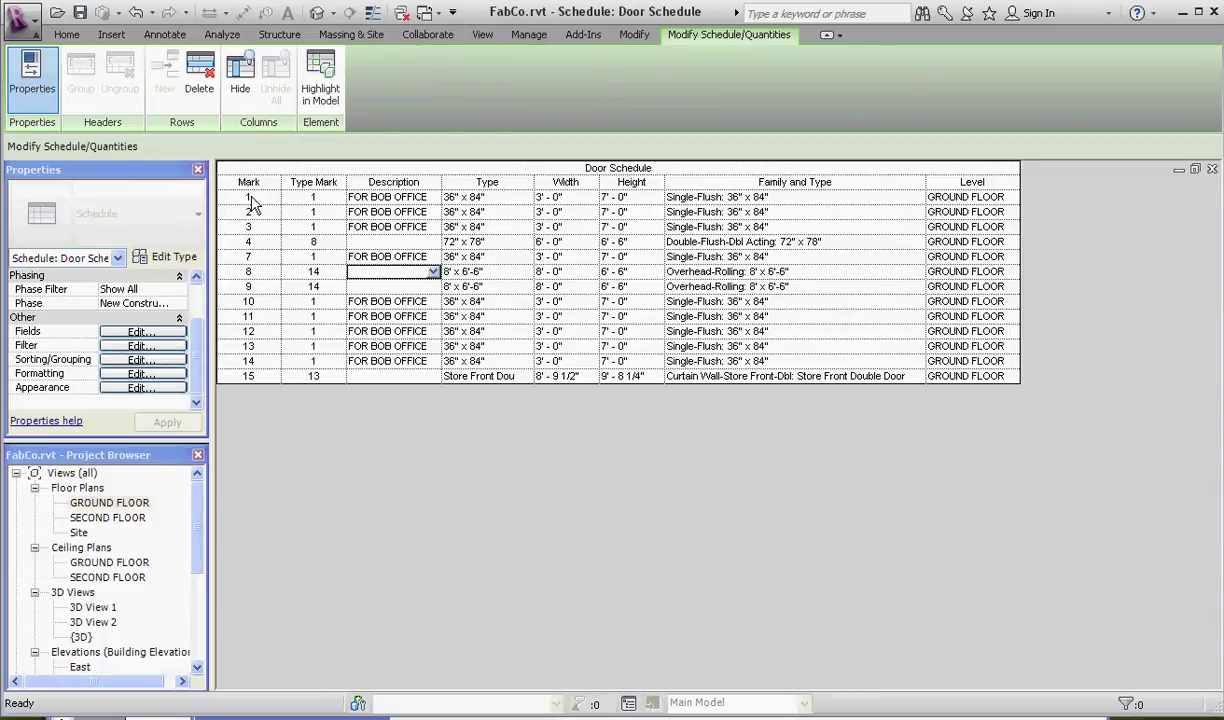
# Replace door 1's FOR BOB OFFICE description with WALNUT FINISH, applying it to every Single-Flush door.
pyautogui.click(420, 197)
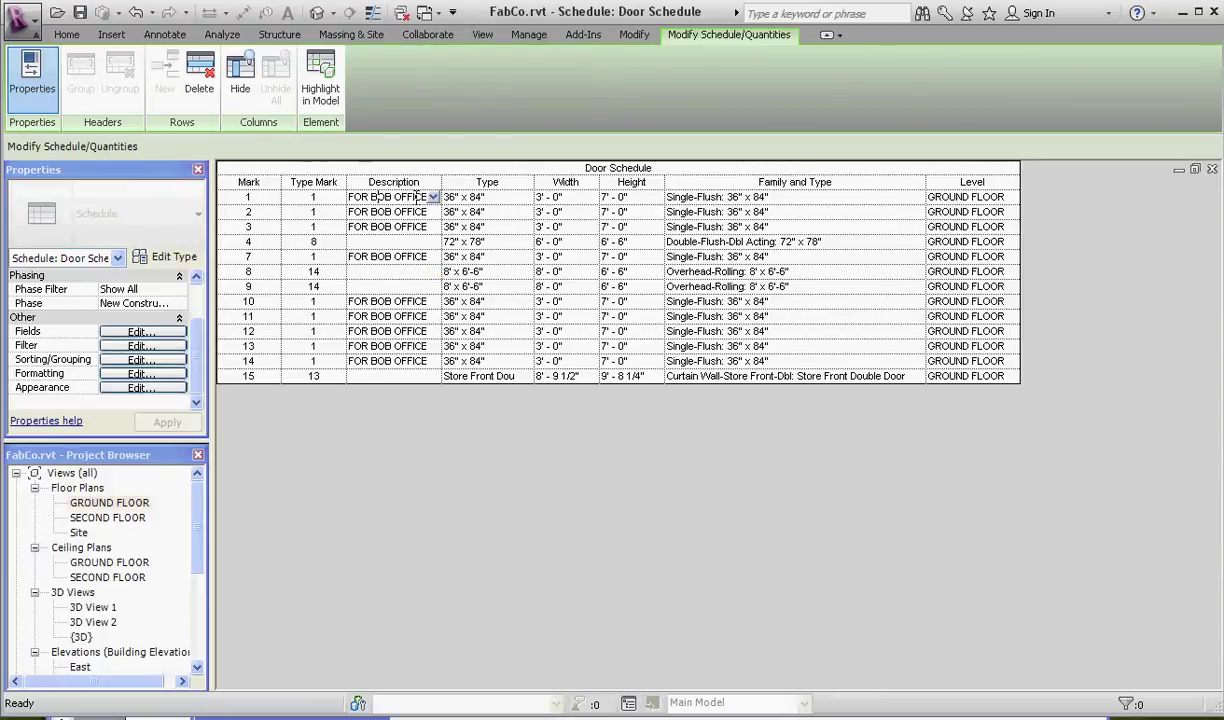
pyautogui.click(427, 197)
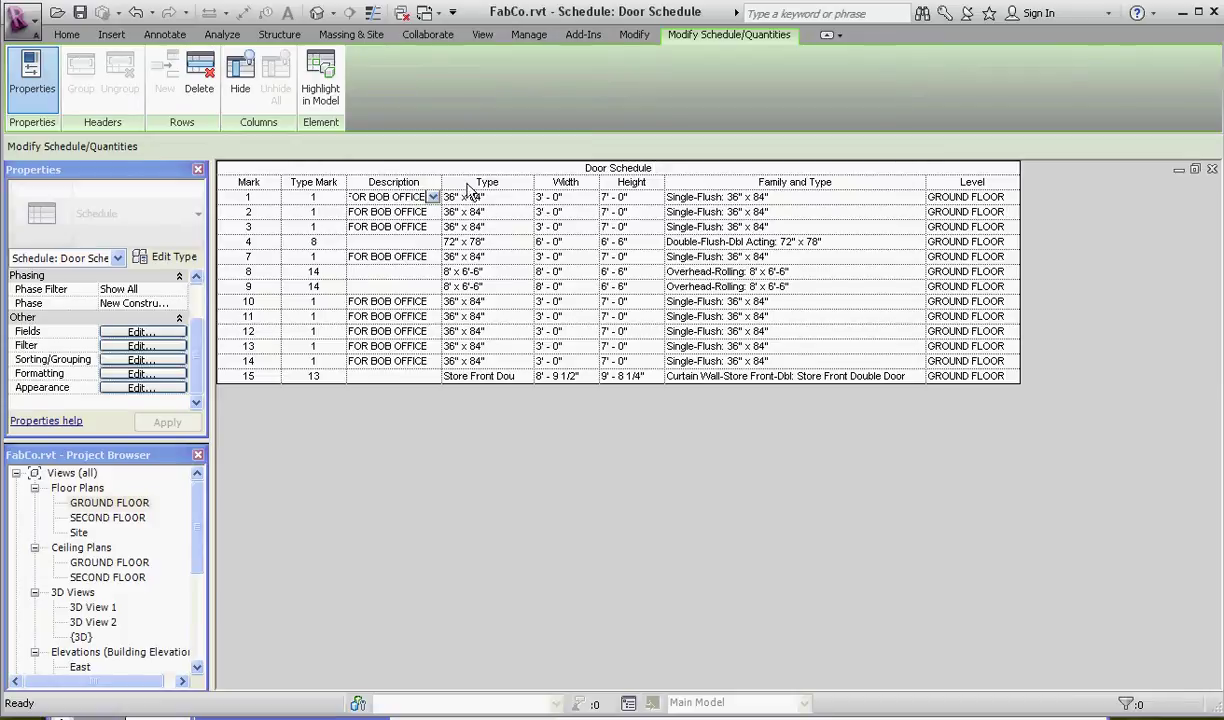
pyautogui.press('BackSpace')
pyautogui.press('BackSpace')
pyautogui.press('BackSpace')
pyautogui.press('BackSpace')
pyautogui.press('BackSpace')
pyautogui.press('BackSpace')
pyautogui.press('BackSpace')
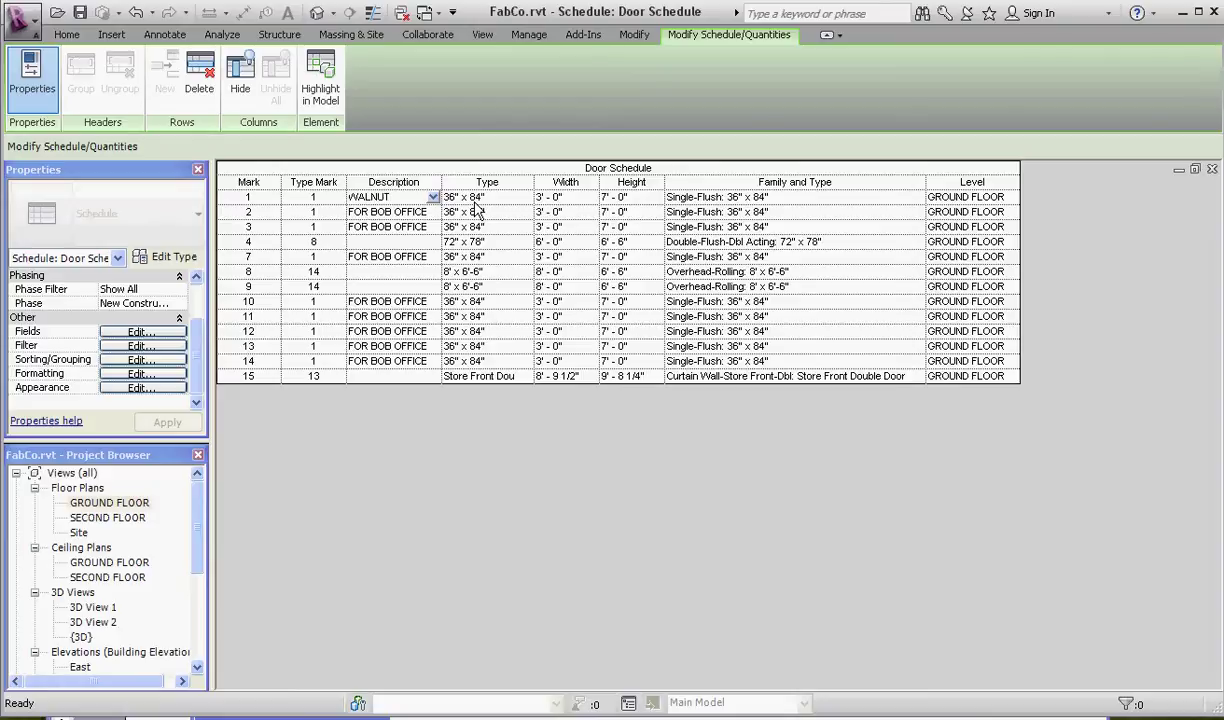
pyautogui.write('FINSH')
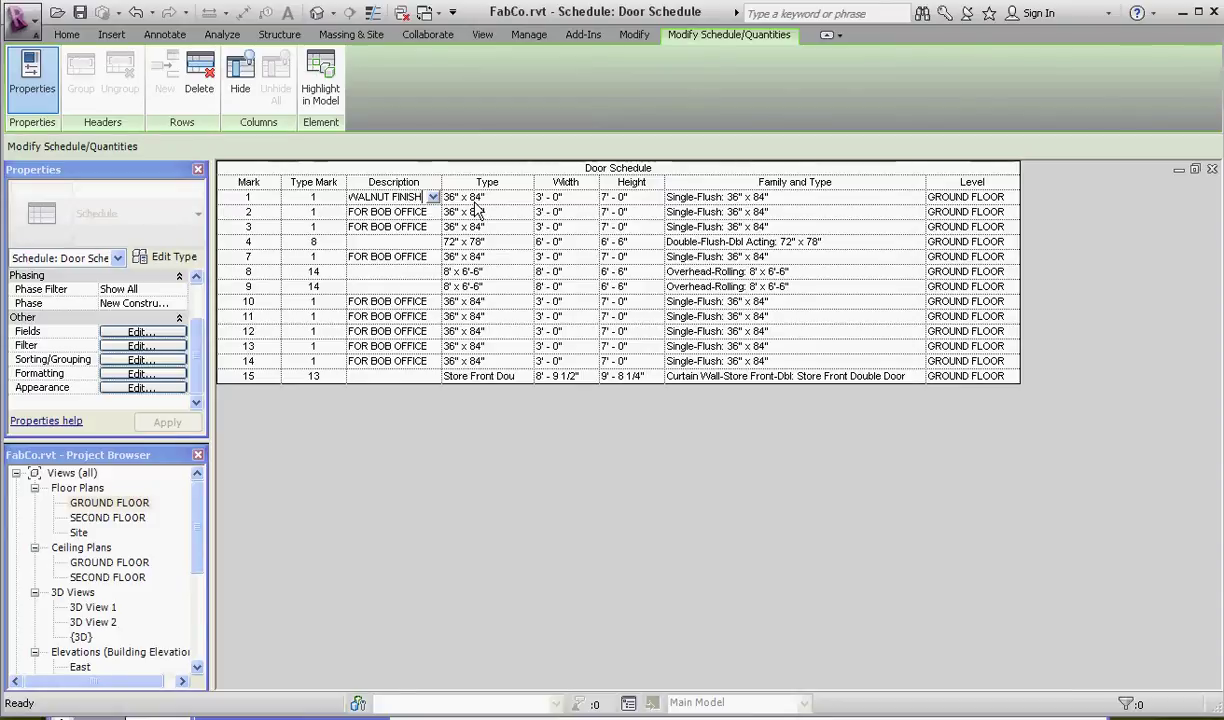
pyautogui.write('H')
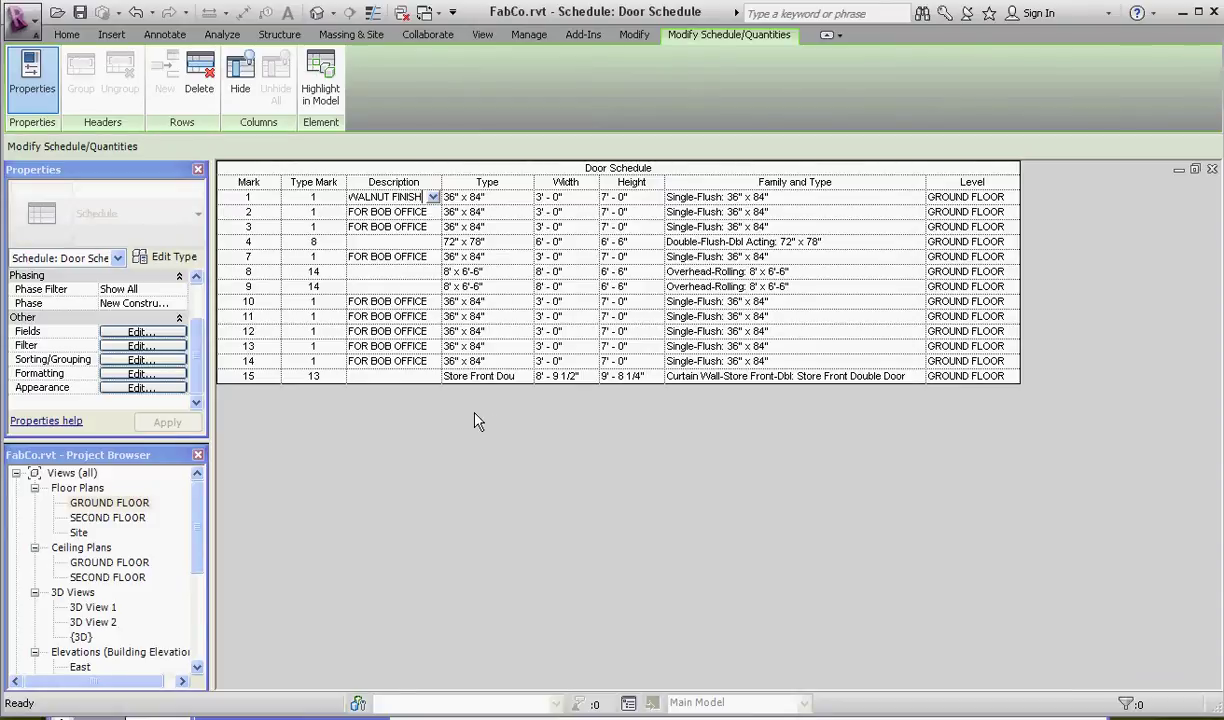
pyautogui.click(381, 227)
pyautogui.click(672, 443)
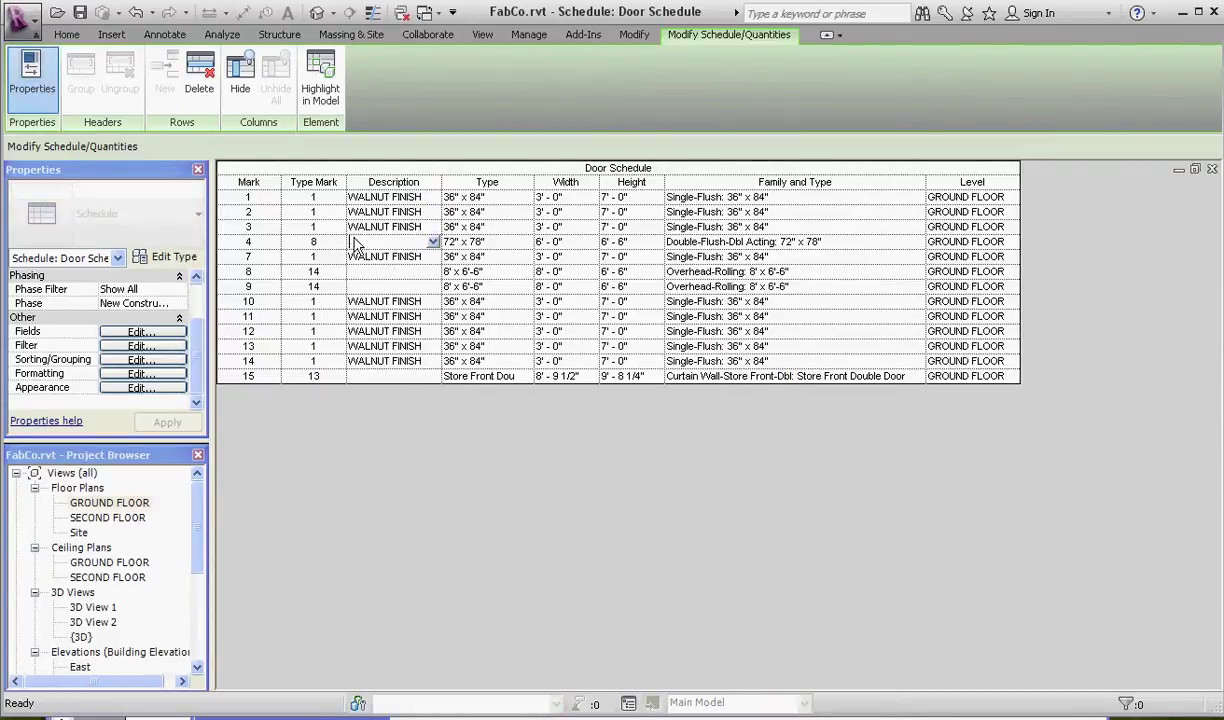
# Describe door 4 as MAPLE FINISH, applying it to all Double-Flush-Dbl Acting doors.
pyautogui.write('MAPLE FINISH')
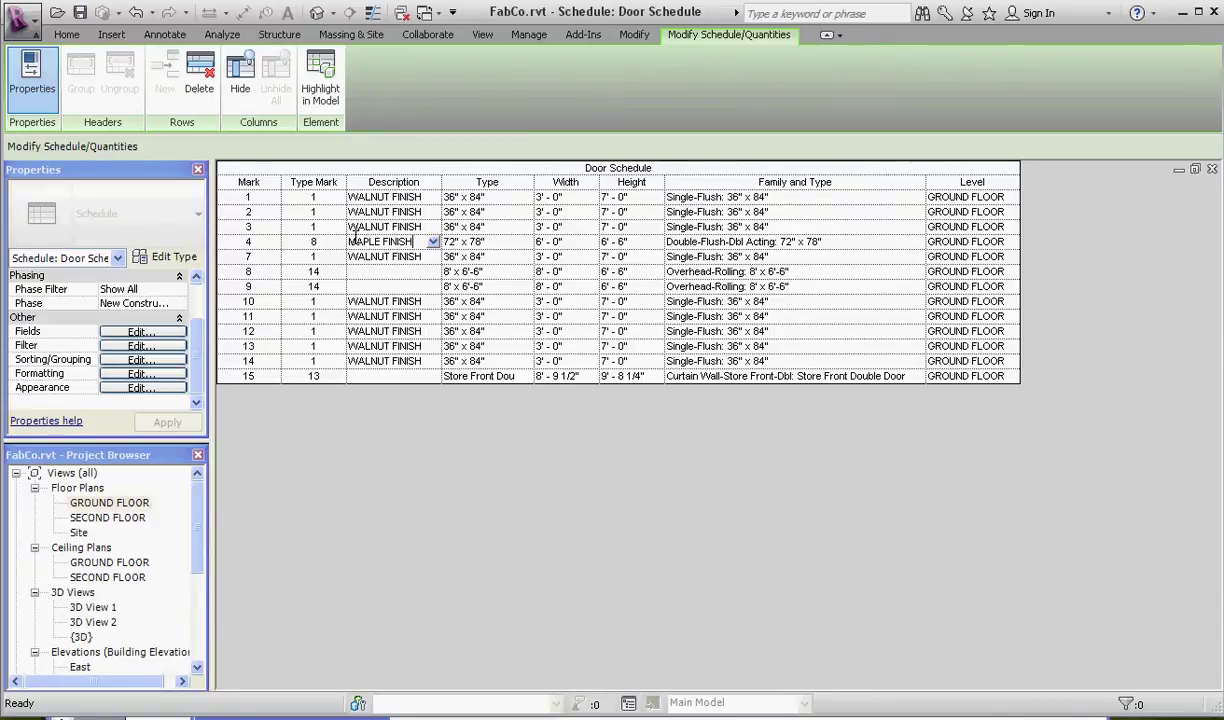
pyautogui.click(424, 285)
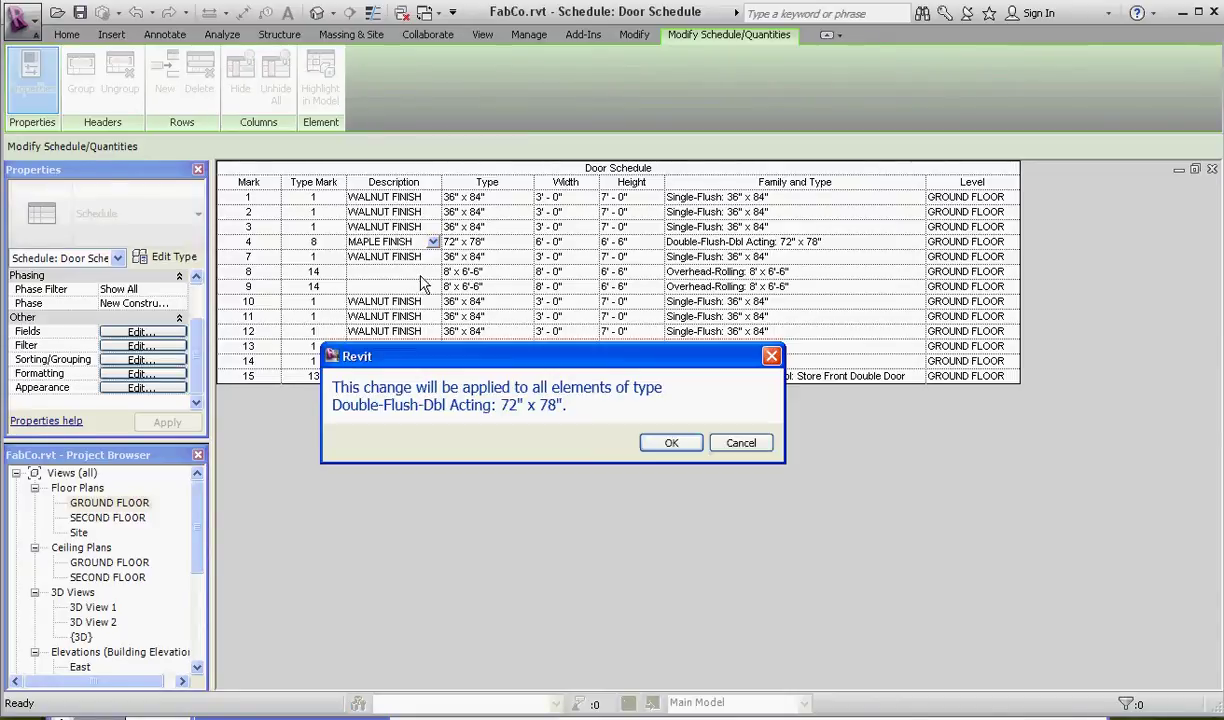
pyautogui.click(671, 442)
# Describe door 15 as GLASS WITH TRIM for the Store Front Double Door type.
pyautogui.click(398, 378)
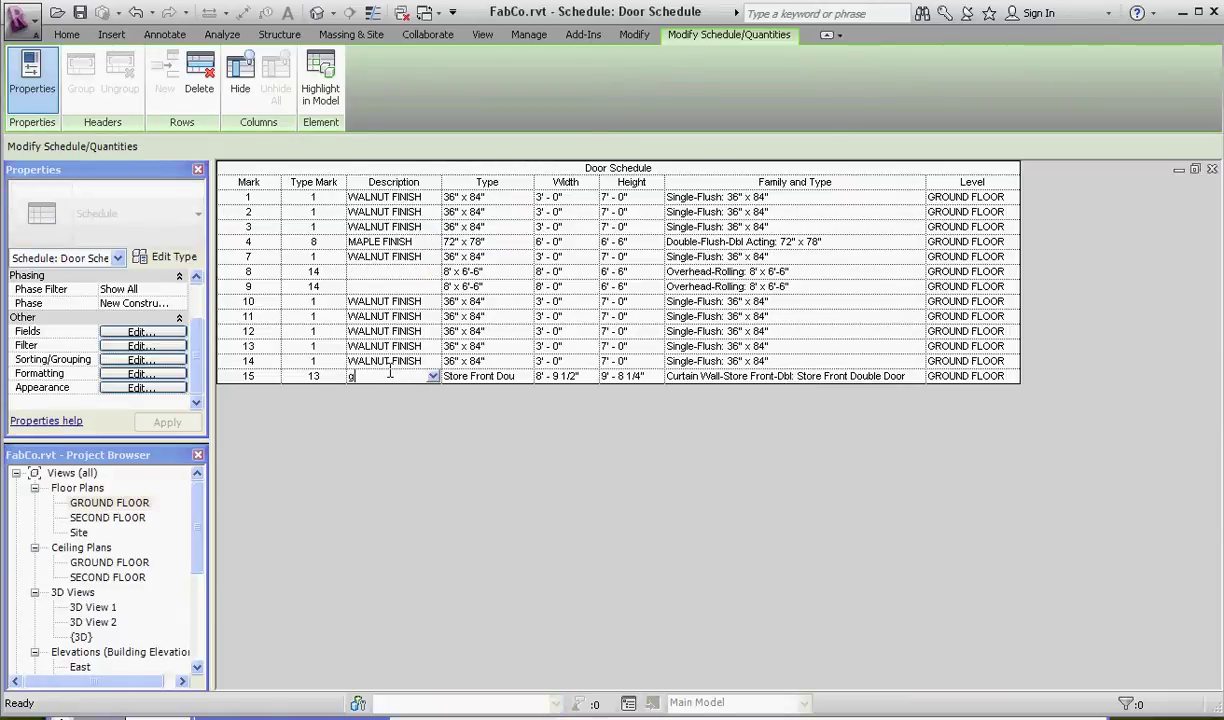
pyautogui.write('G')
pyautogui.write('LASS WITH')
pyautogui.write(' TRIM')
pyautogui.press('Return')
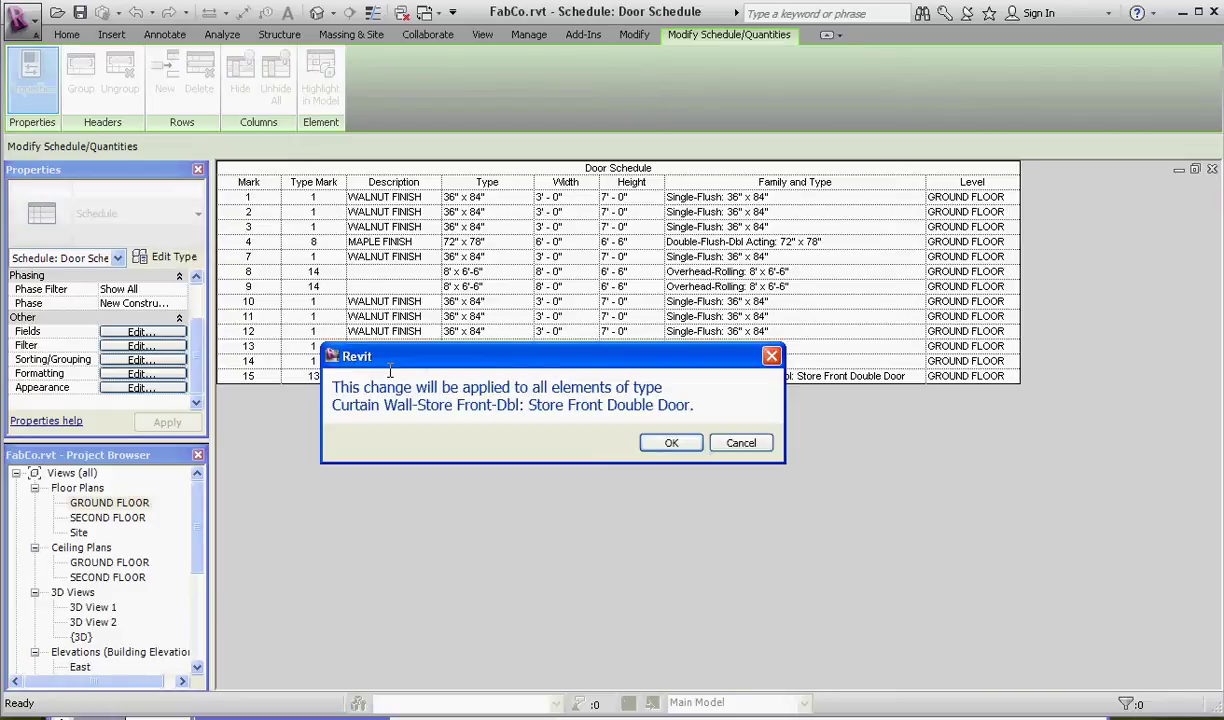
pyautogui.click(670, 519)
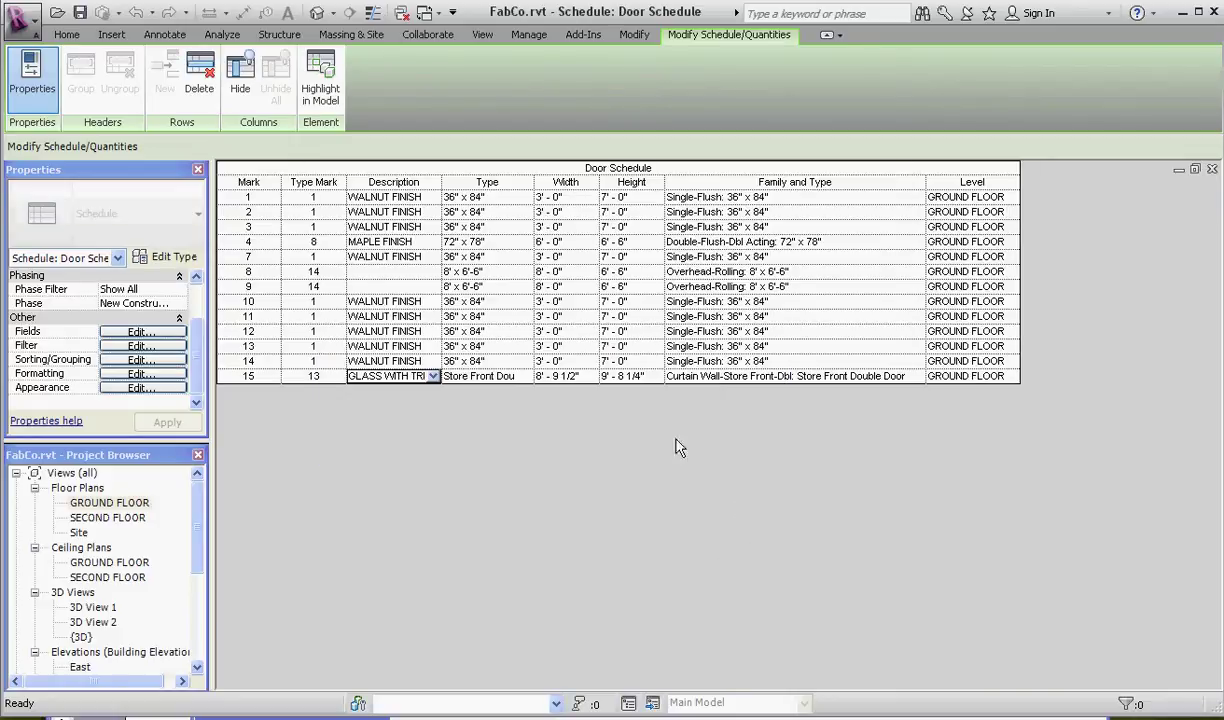
# Enter NATURAL FINISH as door 8's description, applying it to both Overhead-Rolling 8' x 6'-6" doors.
pyautogui.click(385, 271)
pyautogui.click(434, 272)
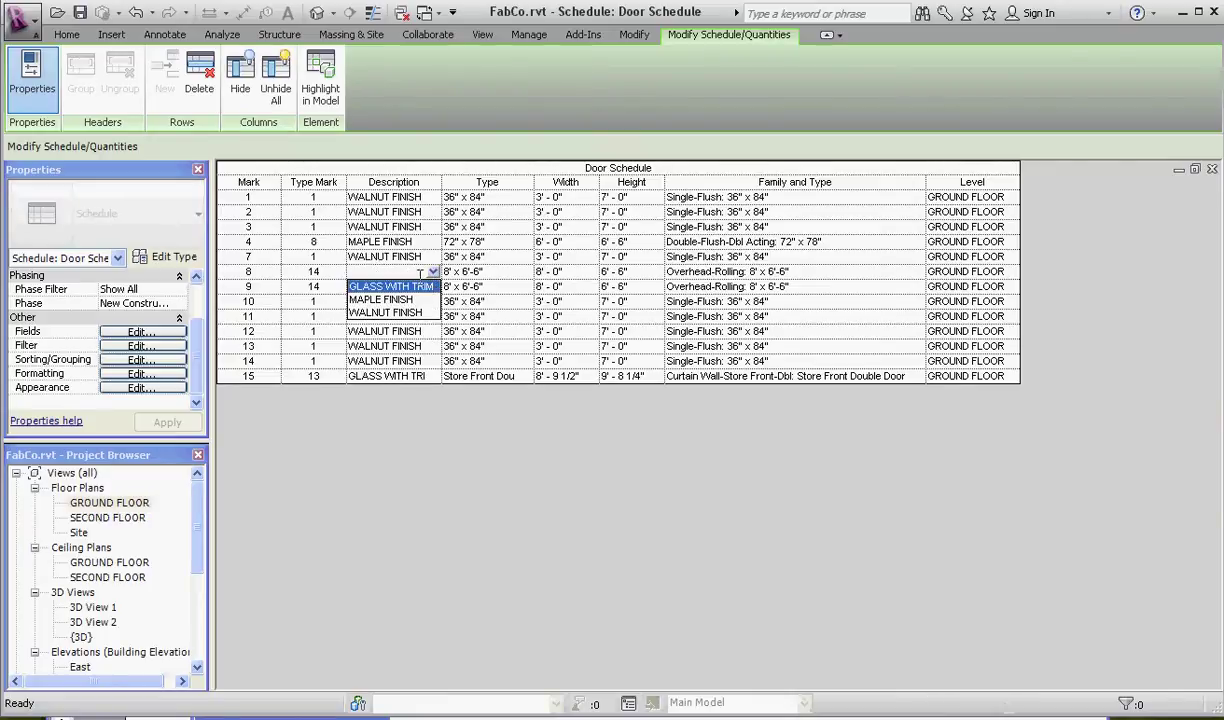
pyautogui.press('Escape')
pyautogui.write('NA')
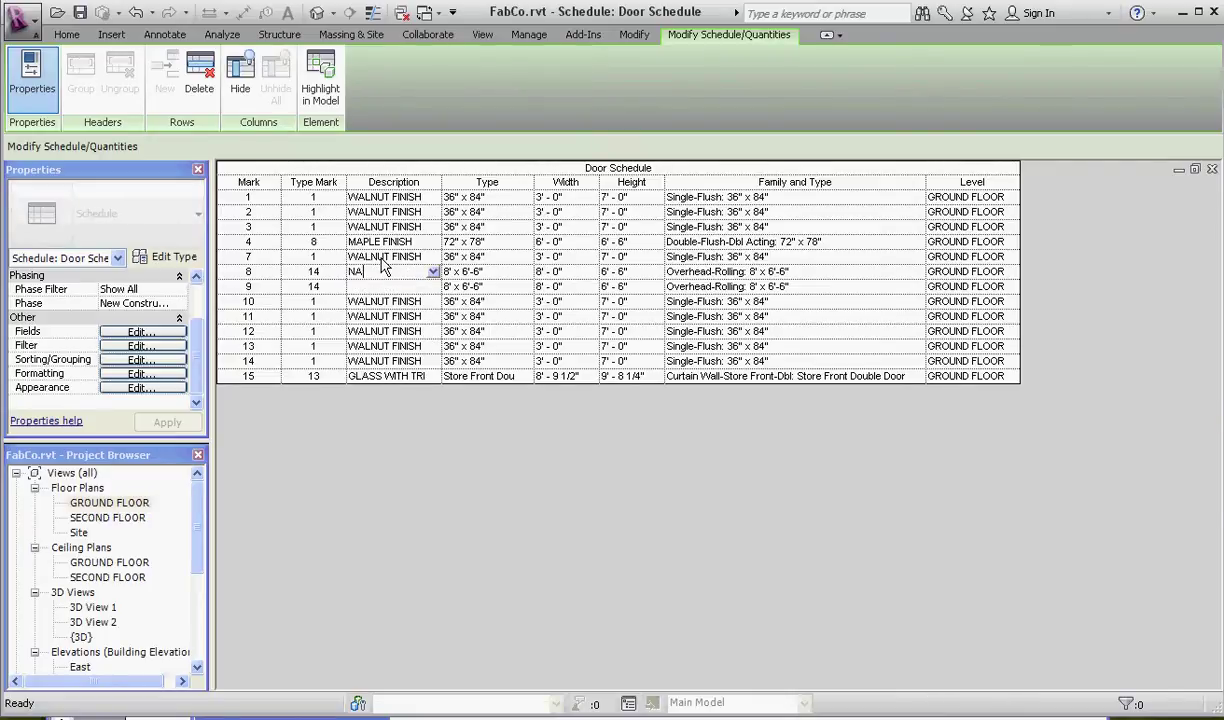
pyautogui.write('TRUAL ')
pyautogui.write('FINSI')
pyautogui.press('BackSpace')
pyautogui.press('BackSpace')
pyautogui.press('BackSpace')
pyautogui.press('BackSpace')
pyautogui.write('INISH')
pyautogui.click(340, 314)
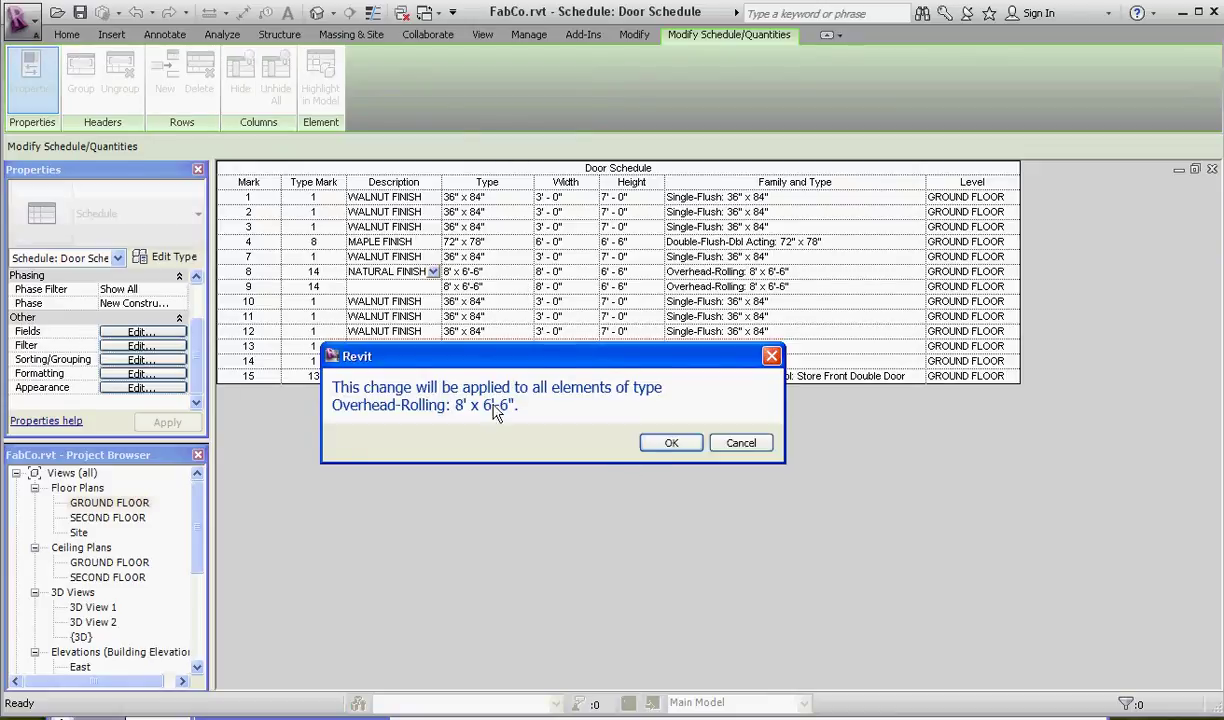
pyautogui.click(672, 443)
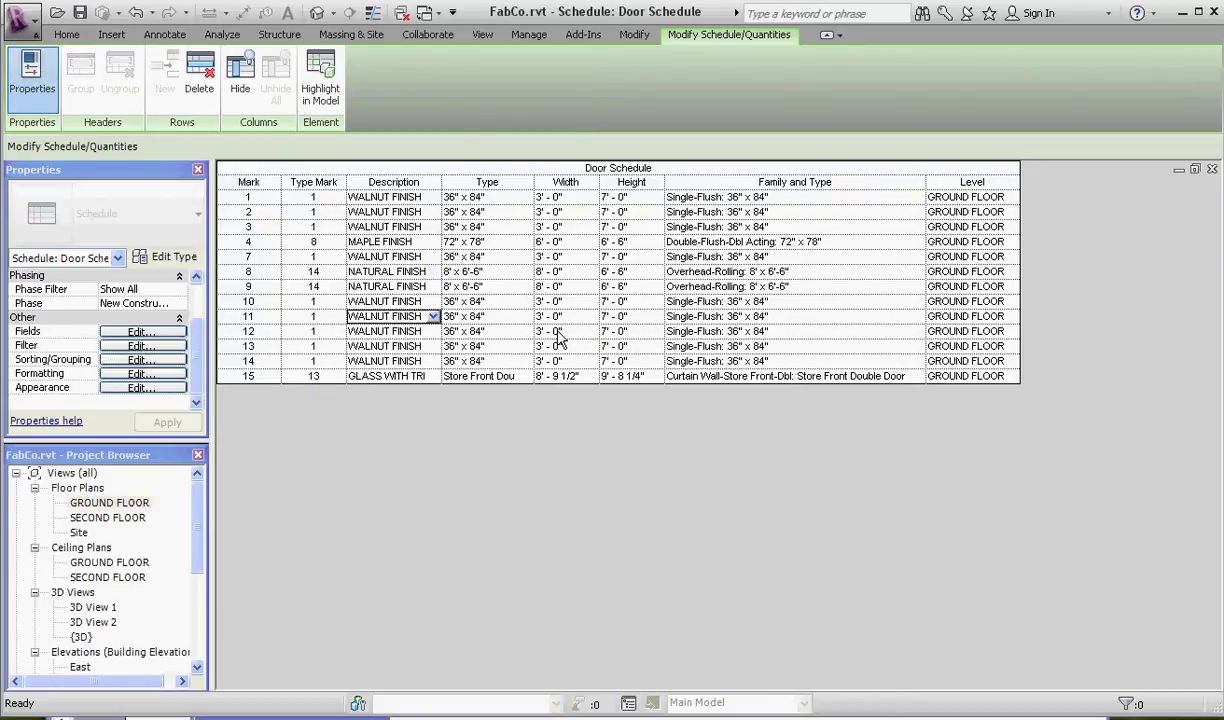